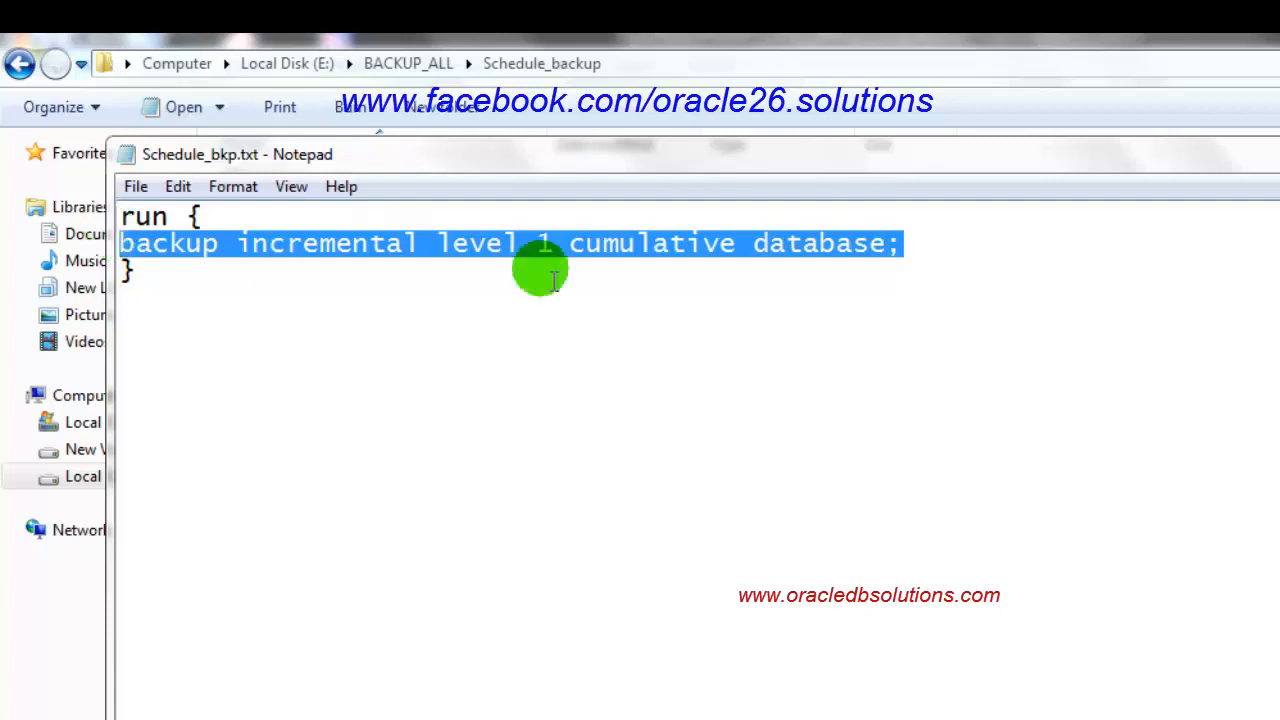
Review the incremental level 1 cumulative backup command in Schedule_bkp.txt and close the file
left_click(783, 310)
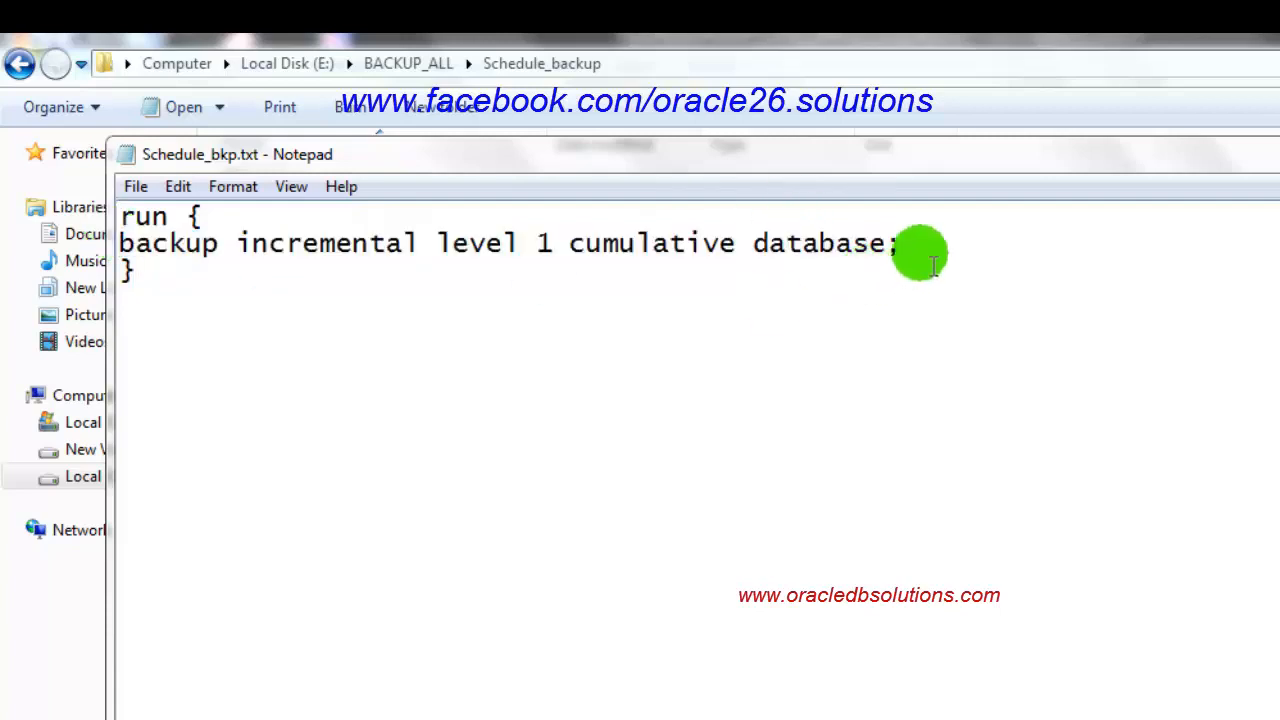
left_click_drag(920, 248, 140, 228)
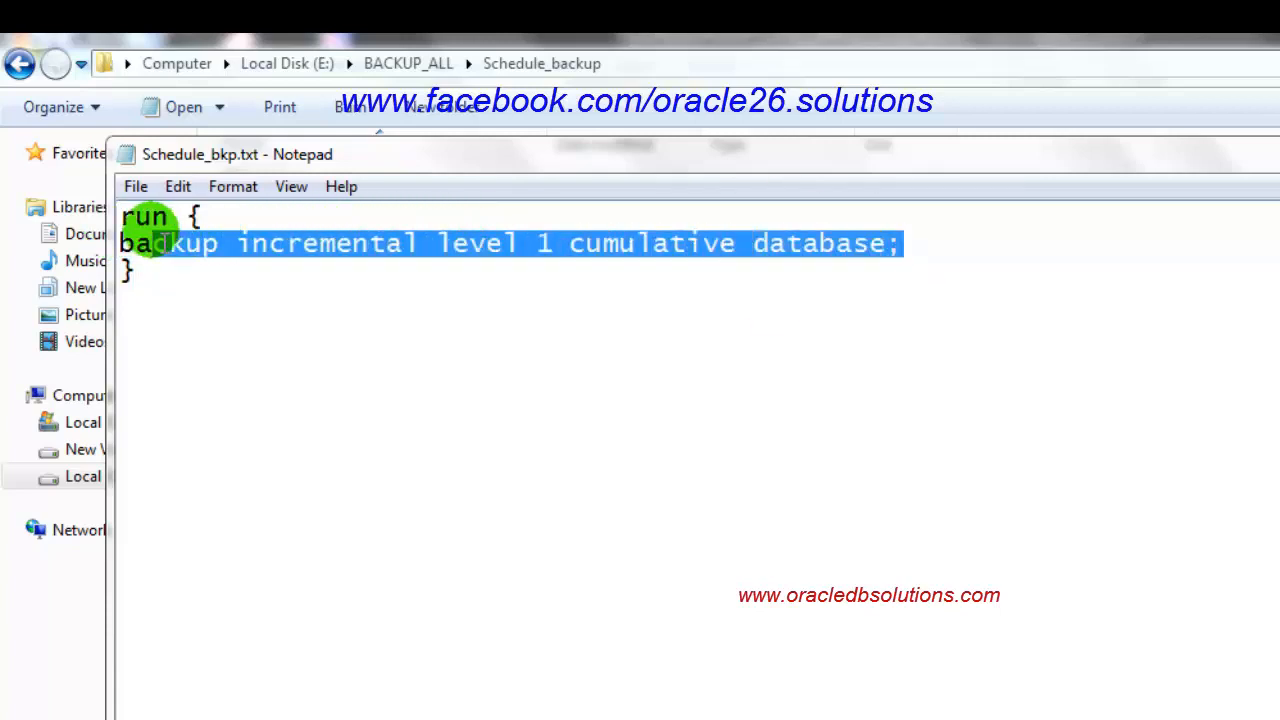
left_click(1101, 367)
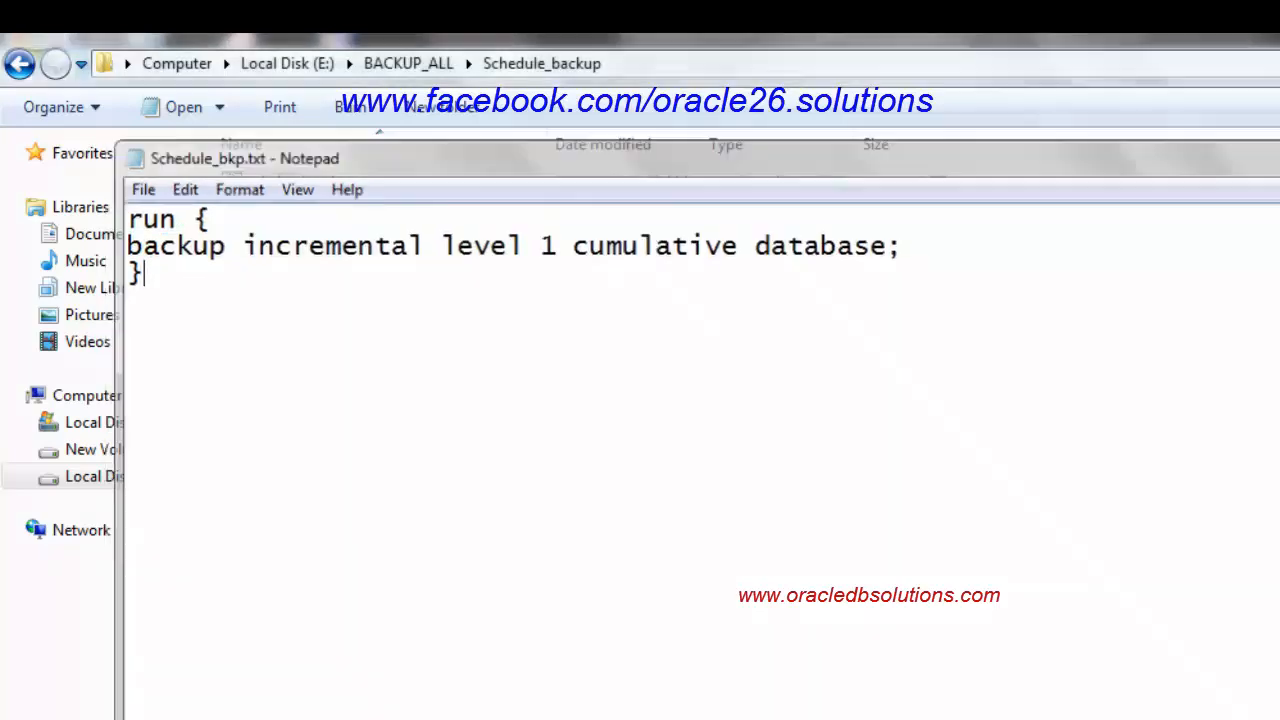
key("alt+F4")
Open the batch file sch_backup.bat for editing and view its rman command alongside the folder's files
left_click(308, 181)
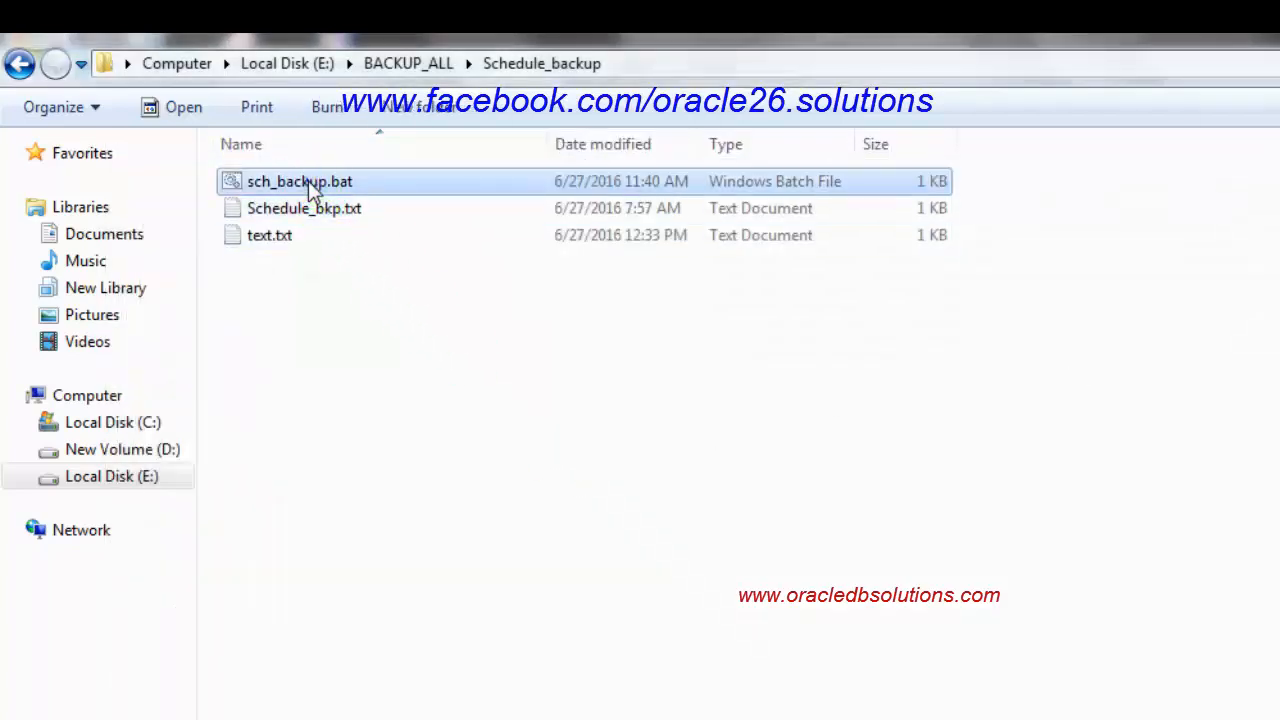
right_click(308, 181)
left_click(366, 229)
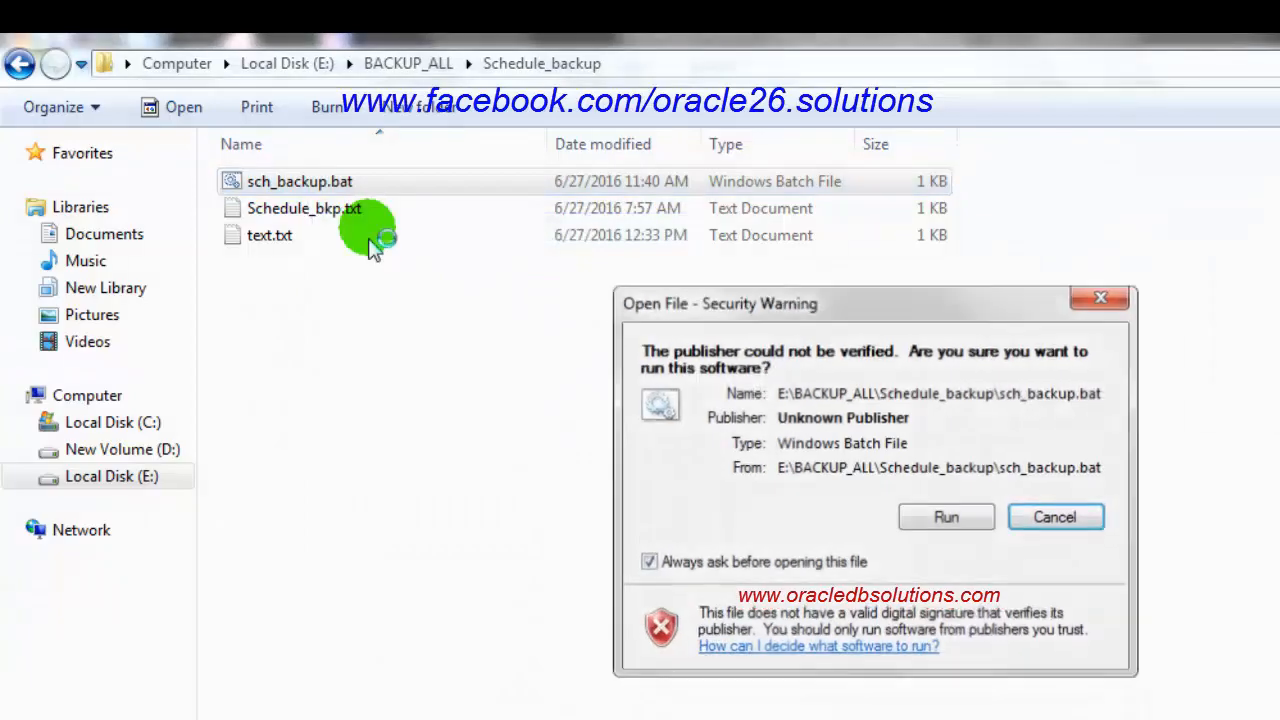
left_click(964, 519)
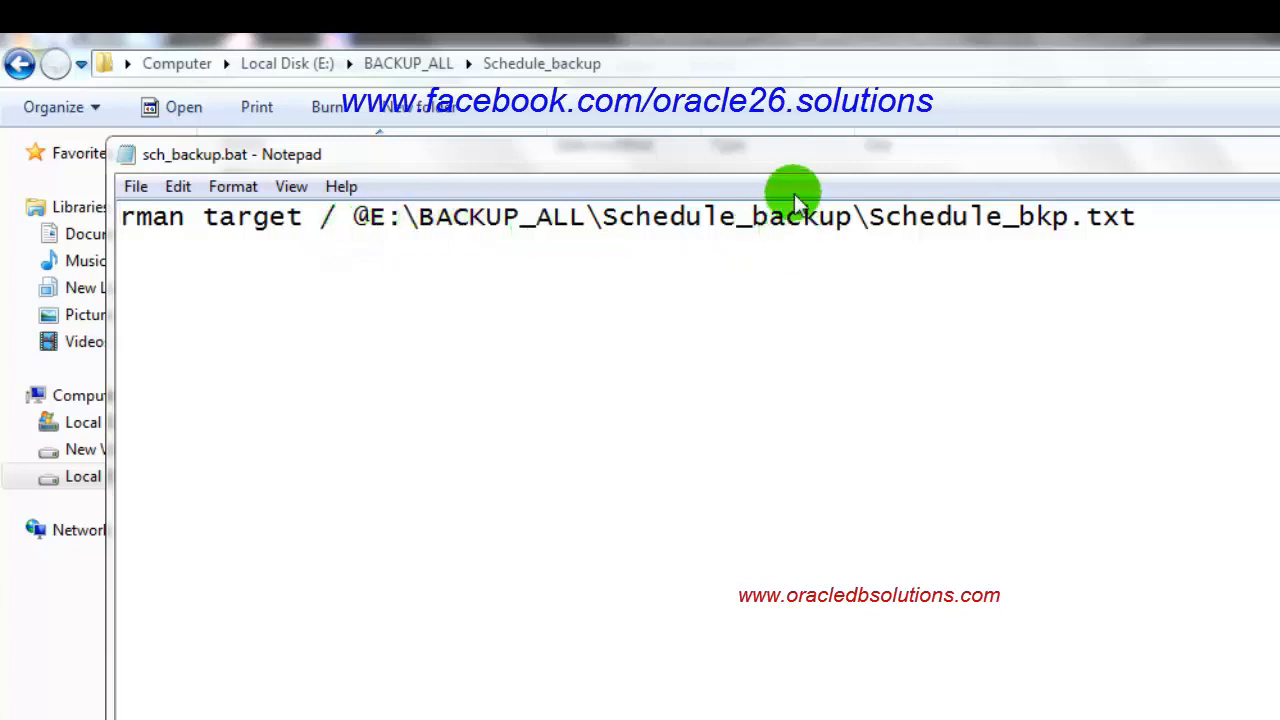
left_click_drag(800, 173, 805, 306)
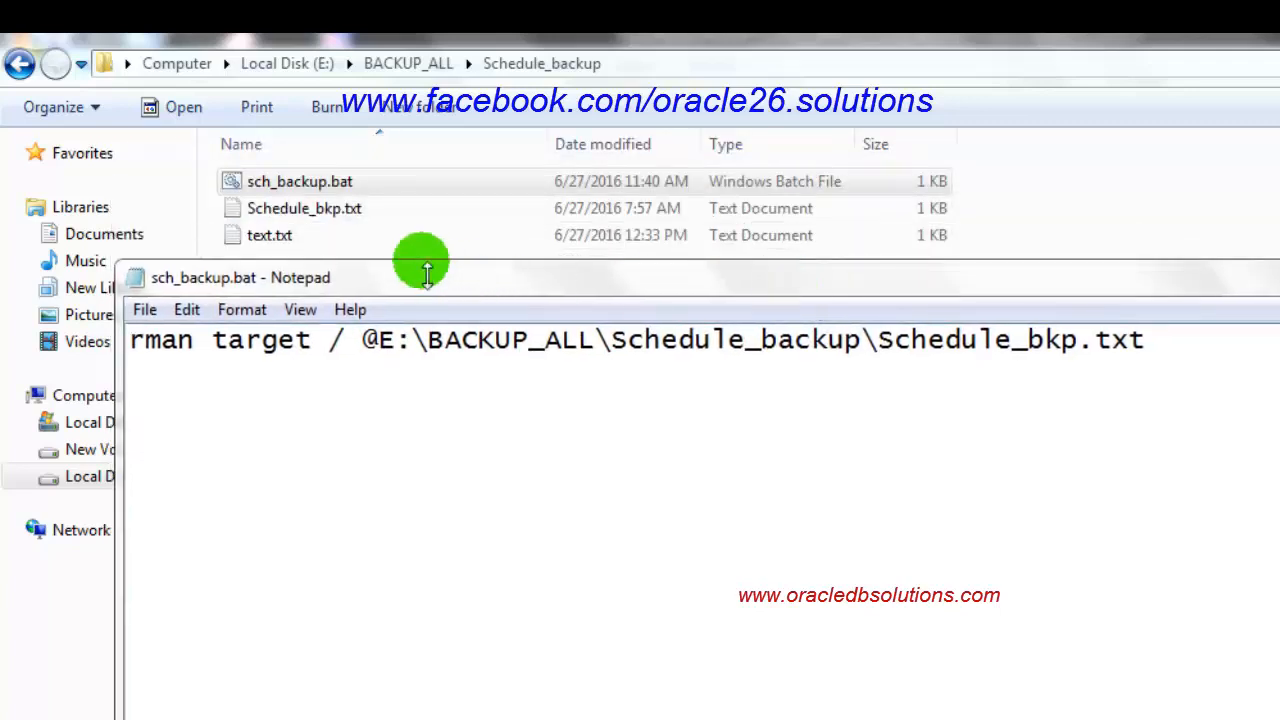
Locate Schedule_bkp.txt in the folder and display the full path of the Schedule_backup folder
left_click(349, 210)
left_click(347, 213)
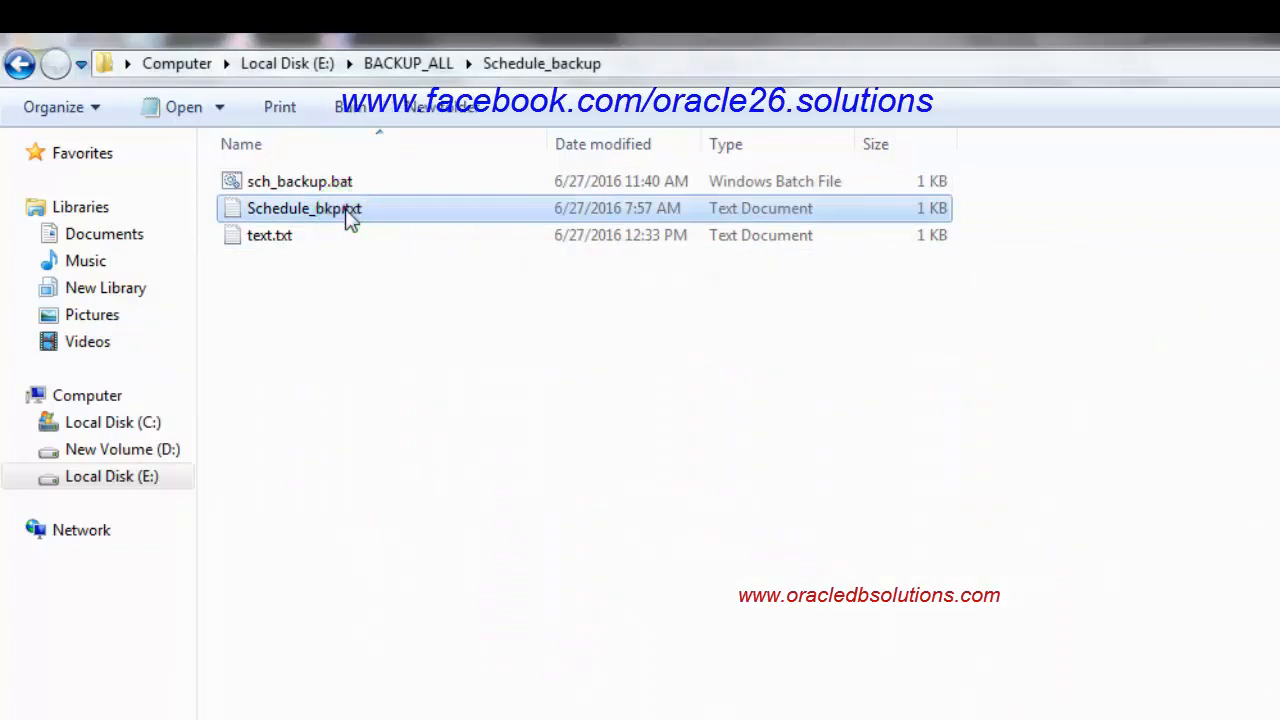
left_click(506, 222)
left_click(394, 214)
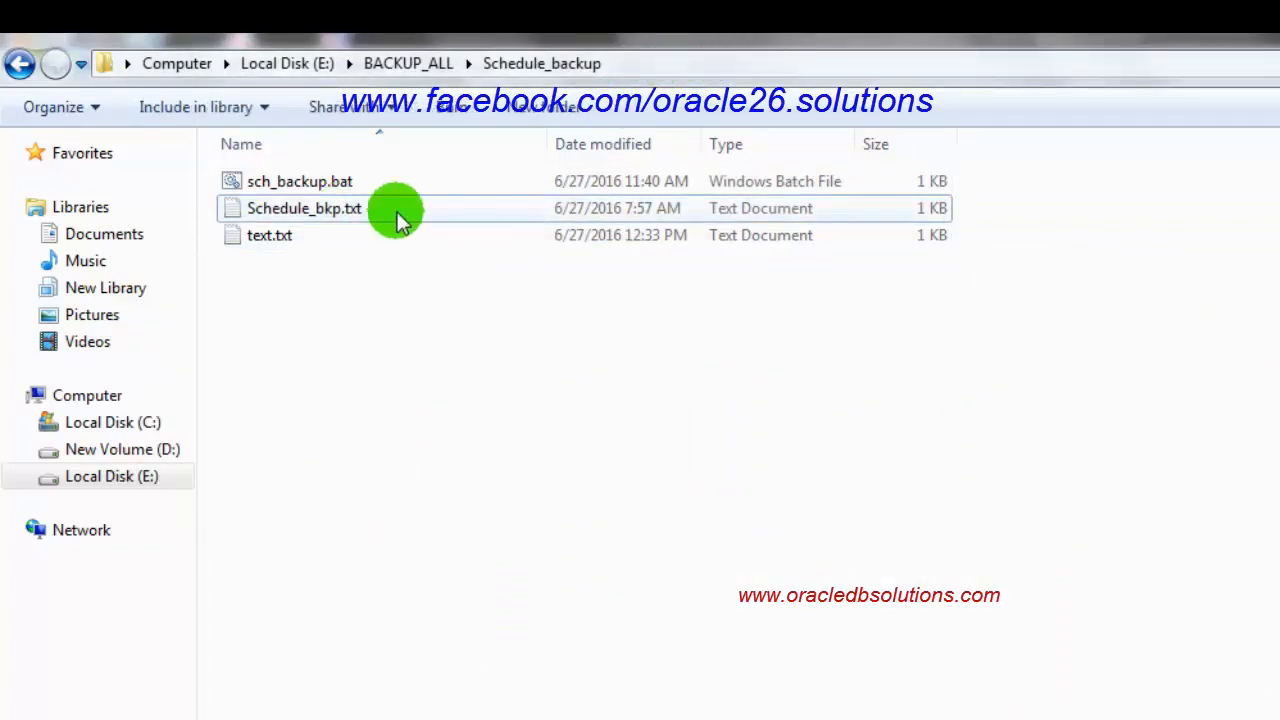
left_click(654, 64)
left_click(654, 64)
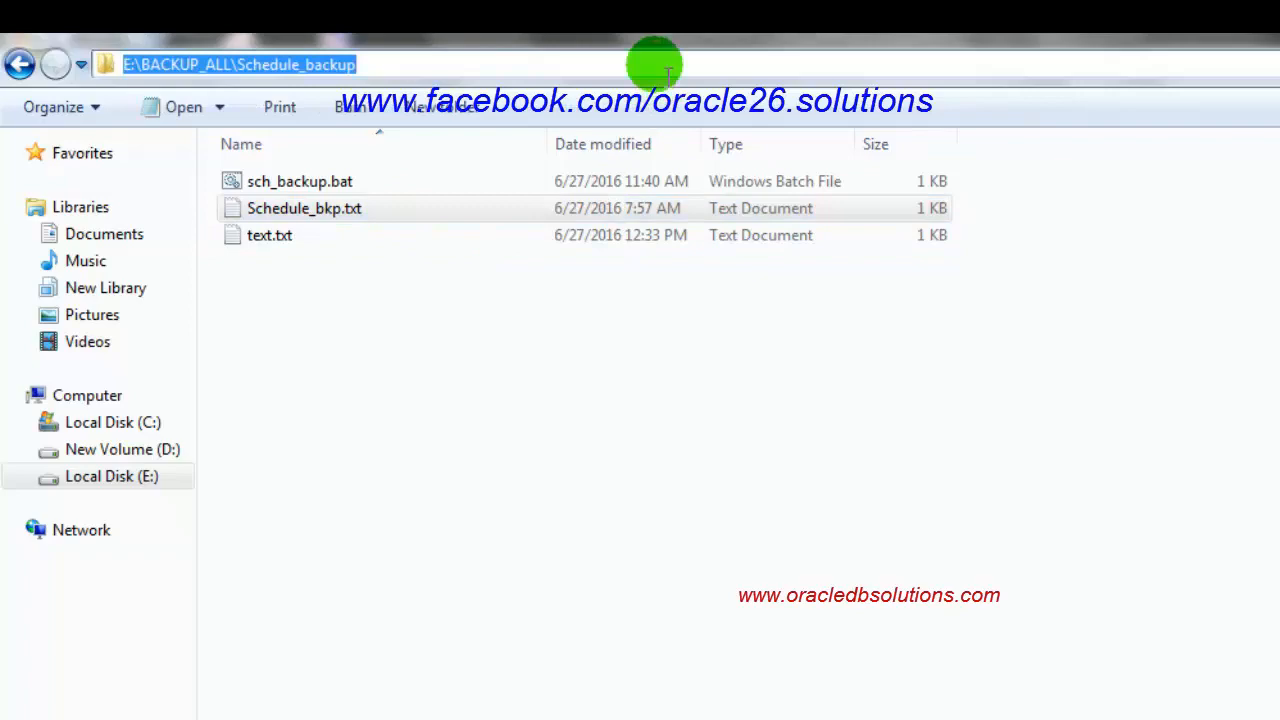
Open sch_backup.bat for editing and check the folder path E:\BACKUP_ALL\Schedule_backup in its rman command
right_click(347, 185)
left_click(405, 228)
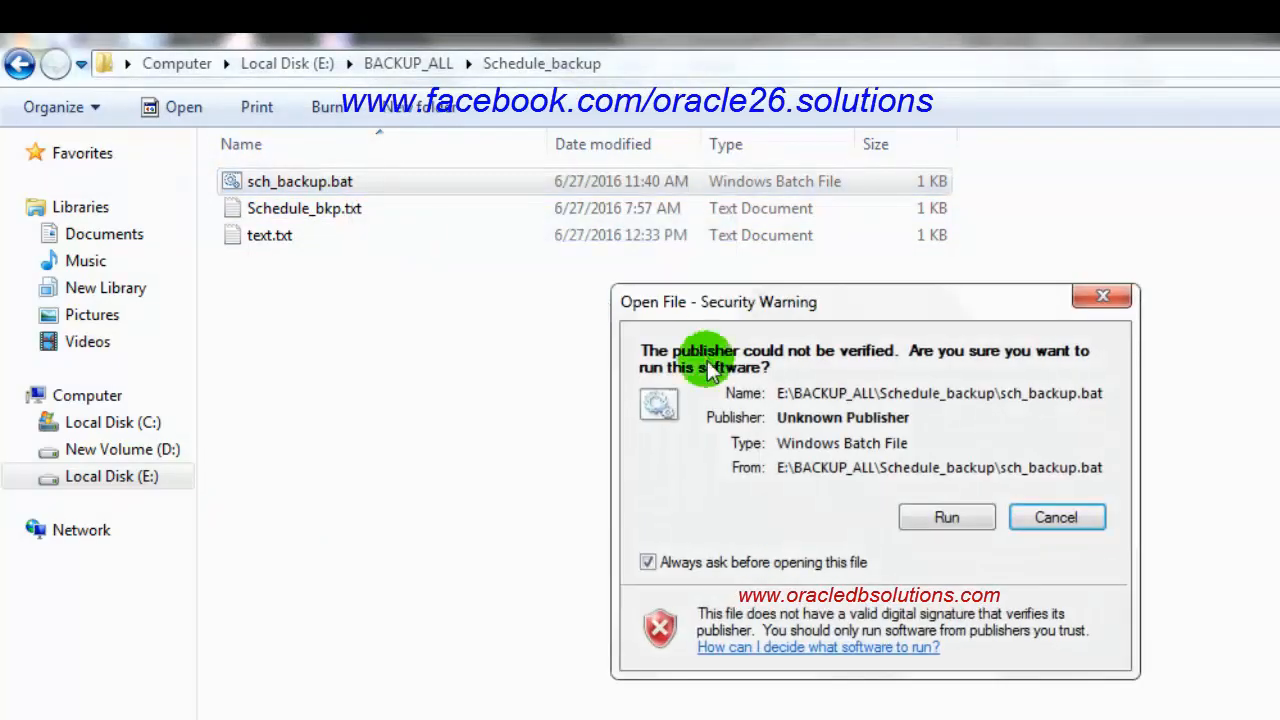
left_click(937, 514)
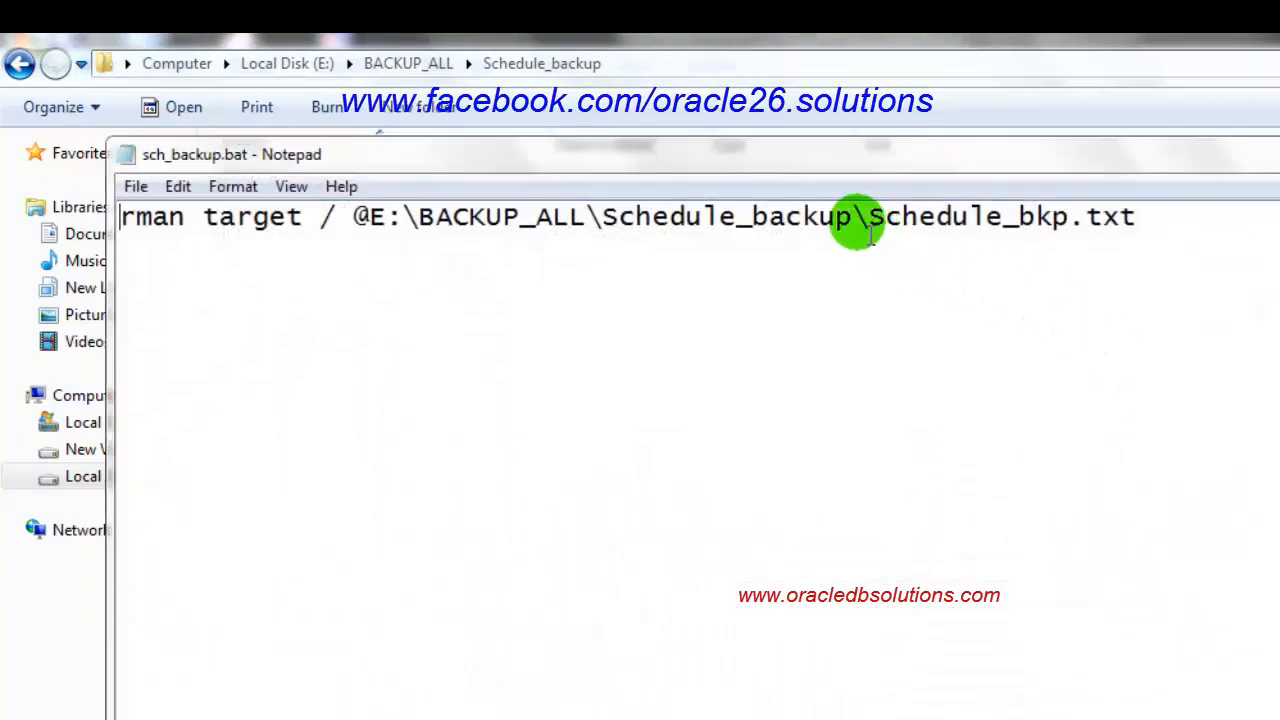
left_click_drag(851, 223, 388, 228)
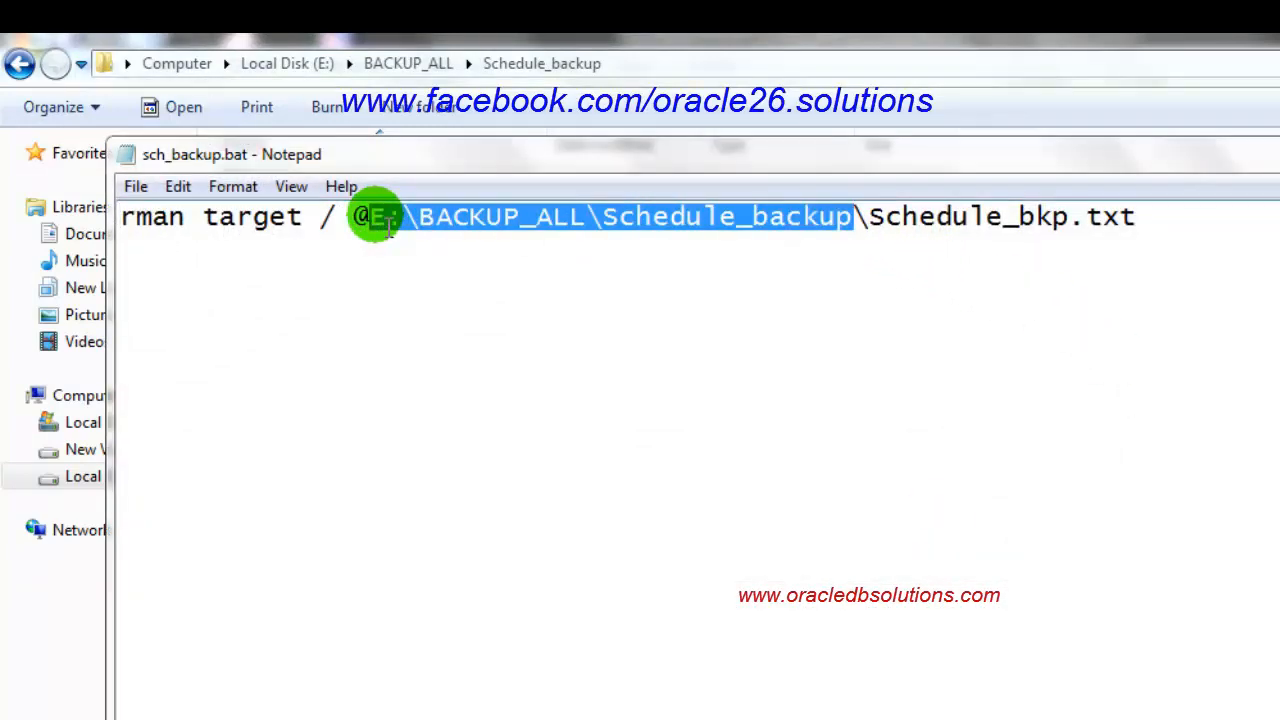
key("Right")
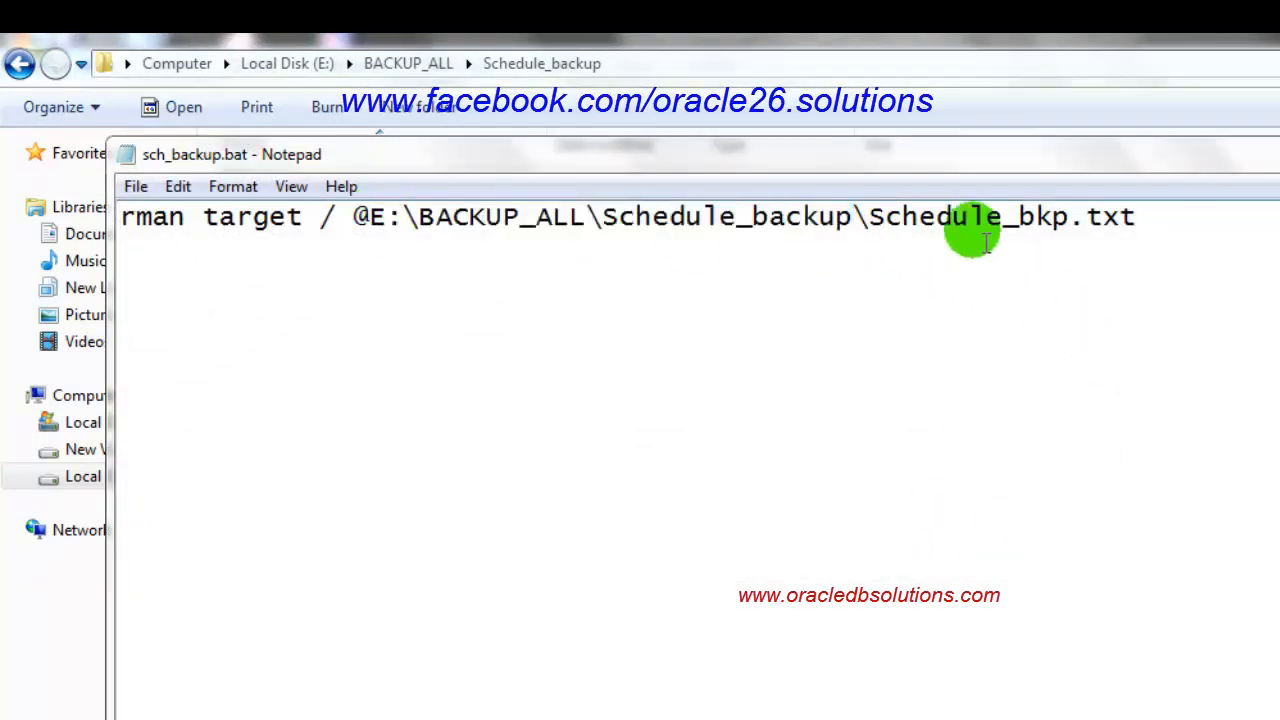
Compare the Schedule_bkp.txt name in the rman command with the folder's file, then save and close sch_backup.bat
left_click_drag(1075, 225, 803, 266)
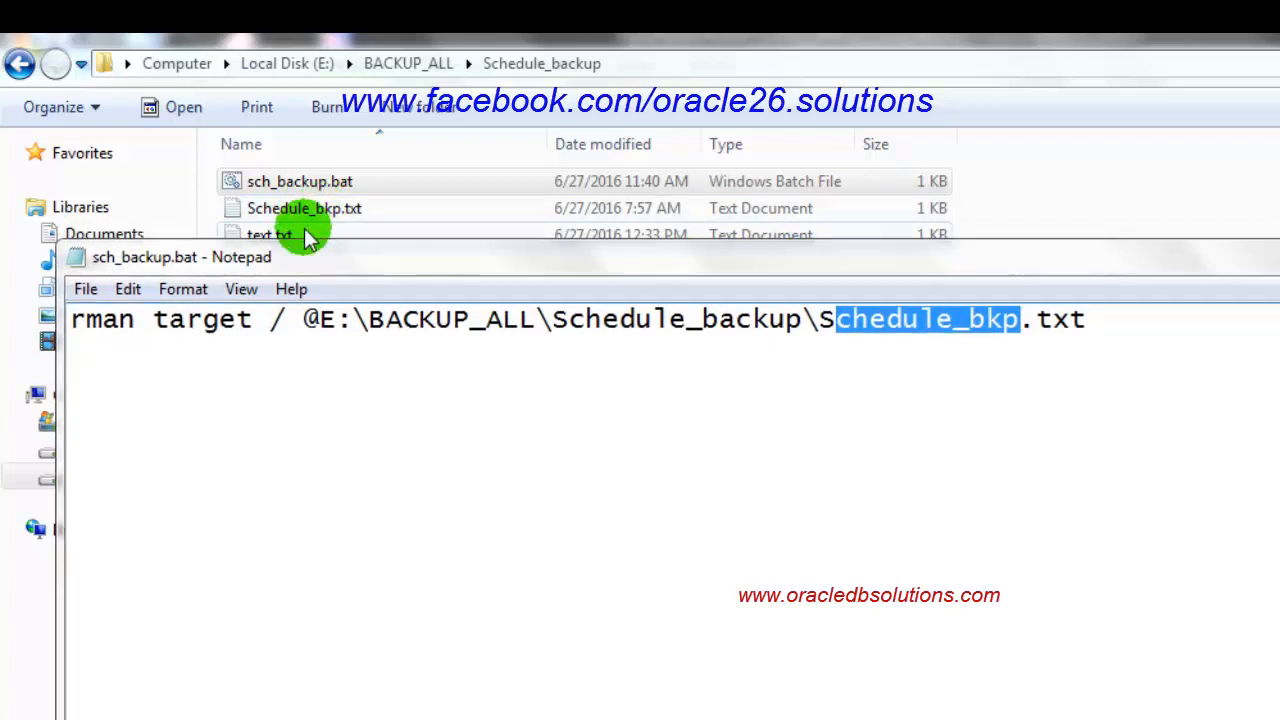
left_click(1055, 399)
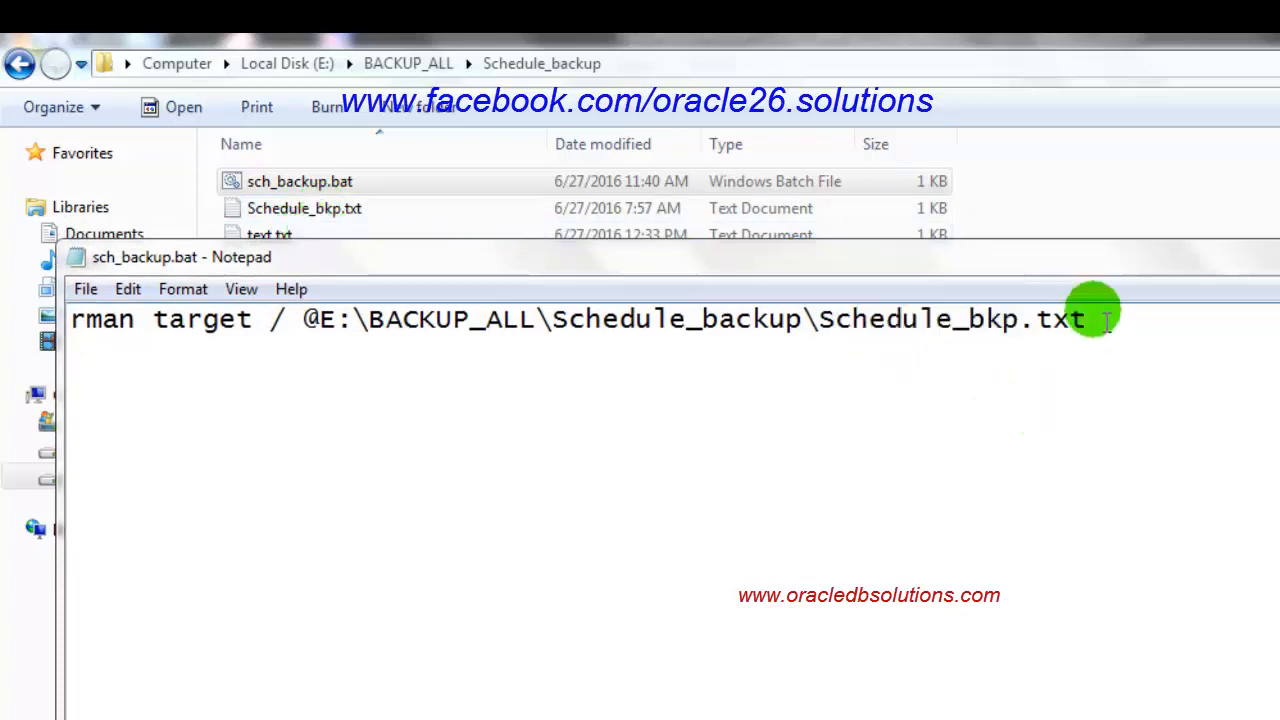
left_click_drag(1000, 263, 1018, 230)
left_click_drag(1195, 300, 50, 280)
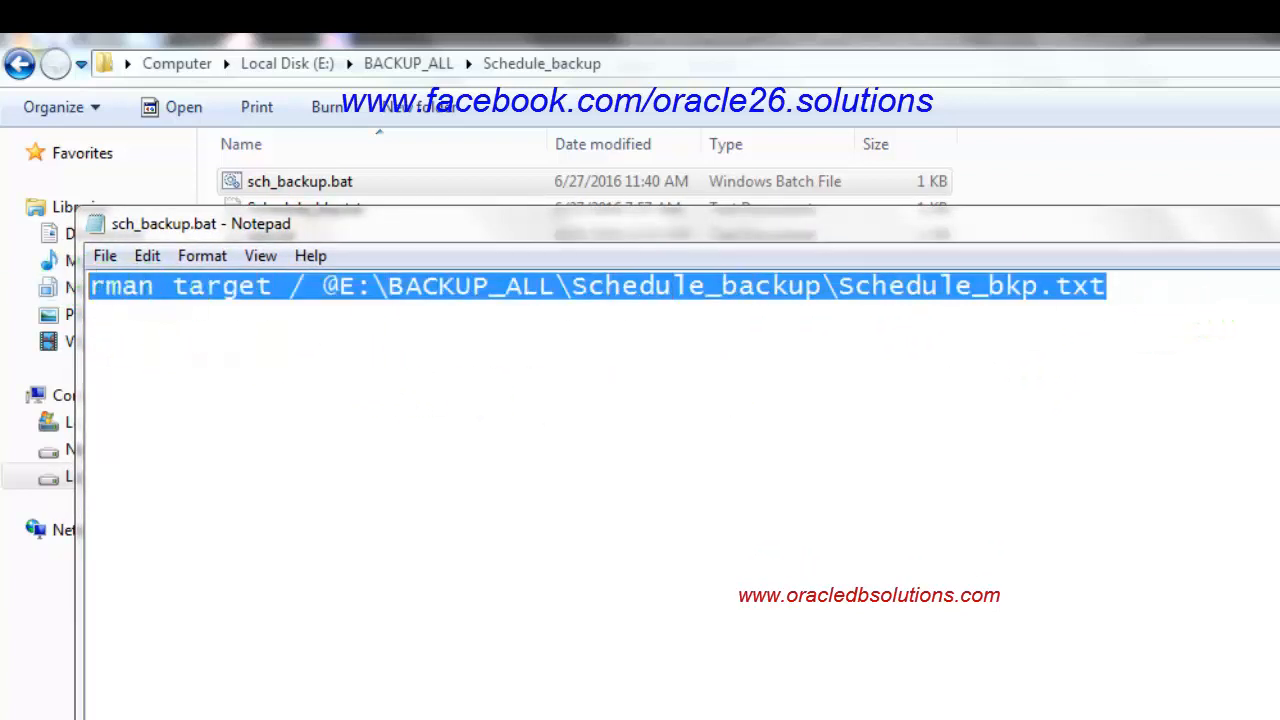
key("alt+F4")
left_click(816, 511)
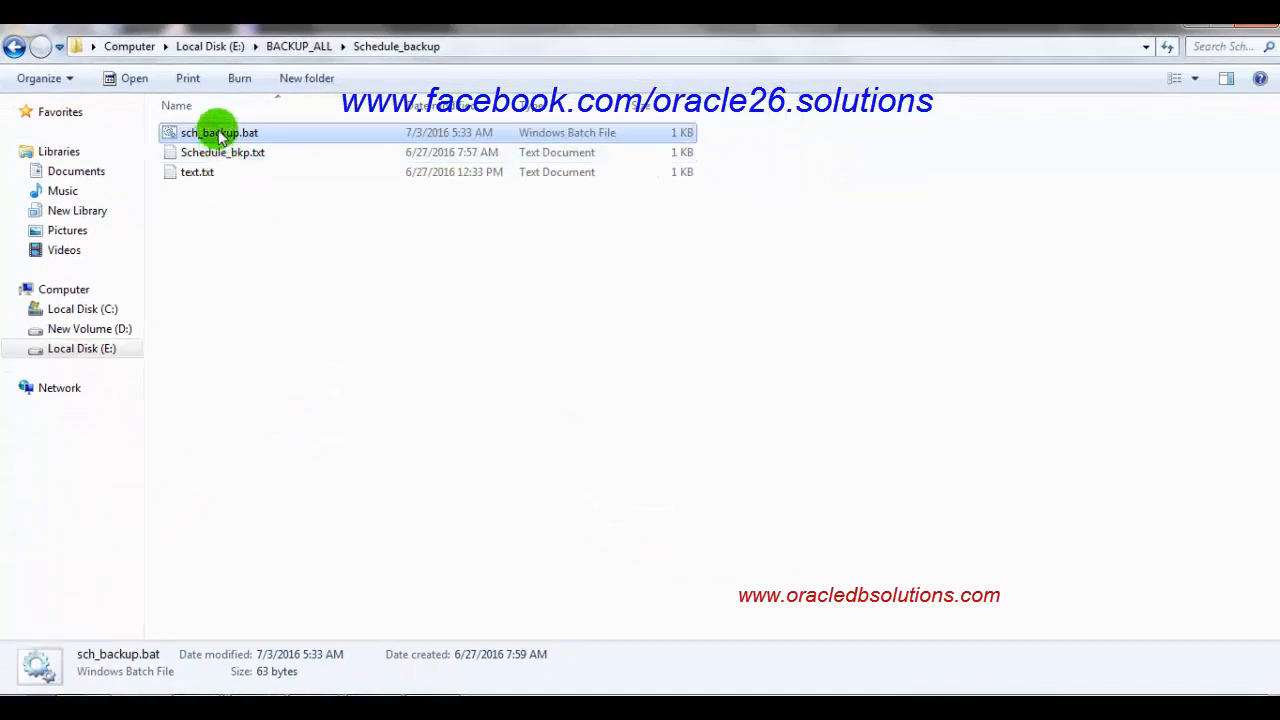
Run the batch file sch_backup.bat from the Schedule_backup folder to execute the RMAN backup
left_click(250, 251)
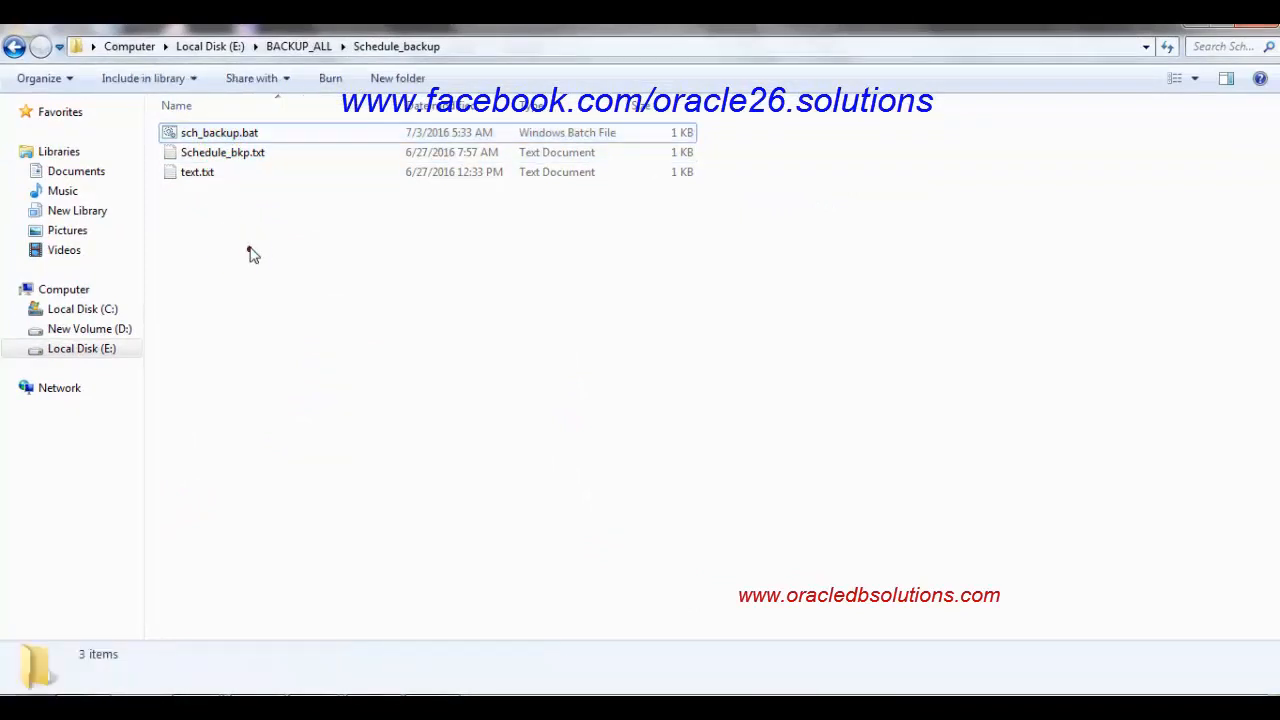
left_click(216, 140)
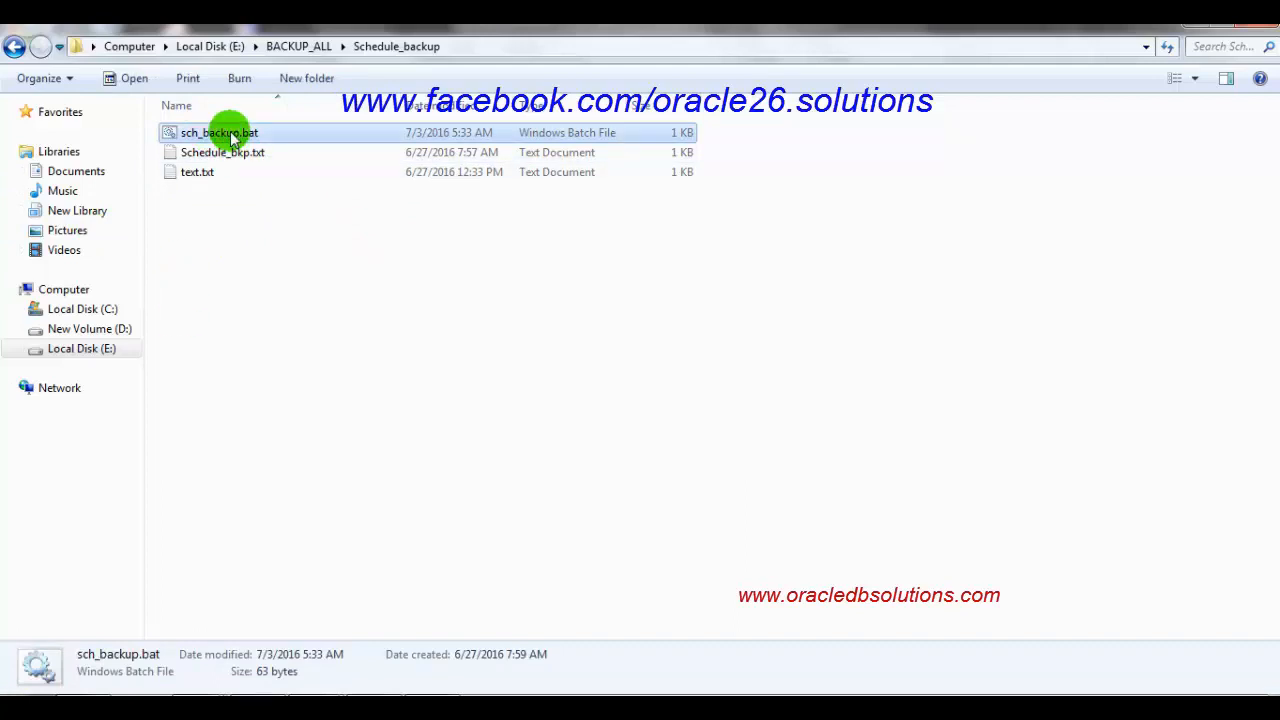
double_click(230, 138)
left_click(692, 378)
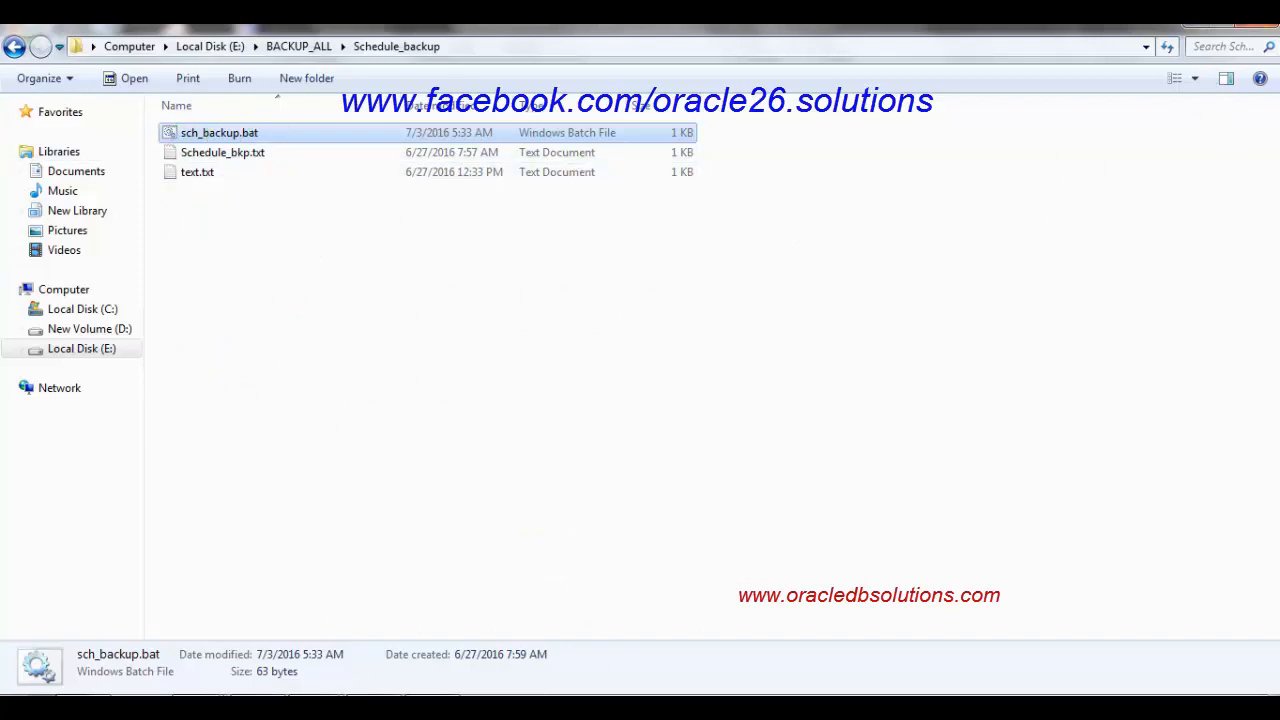
Switch to the PowerPoint presentation and go to slide 40 on running the batch file and opening Task Scheduler
left_click(240, 610)
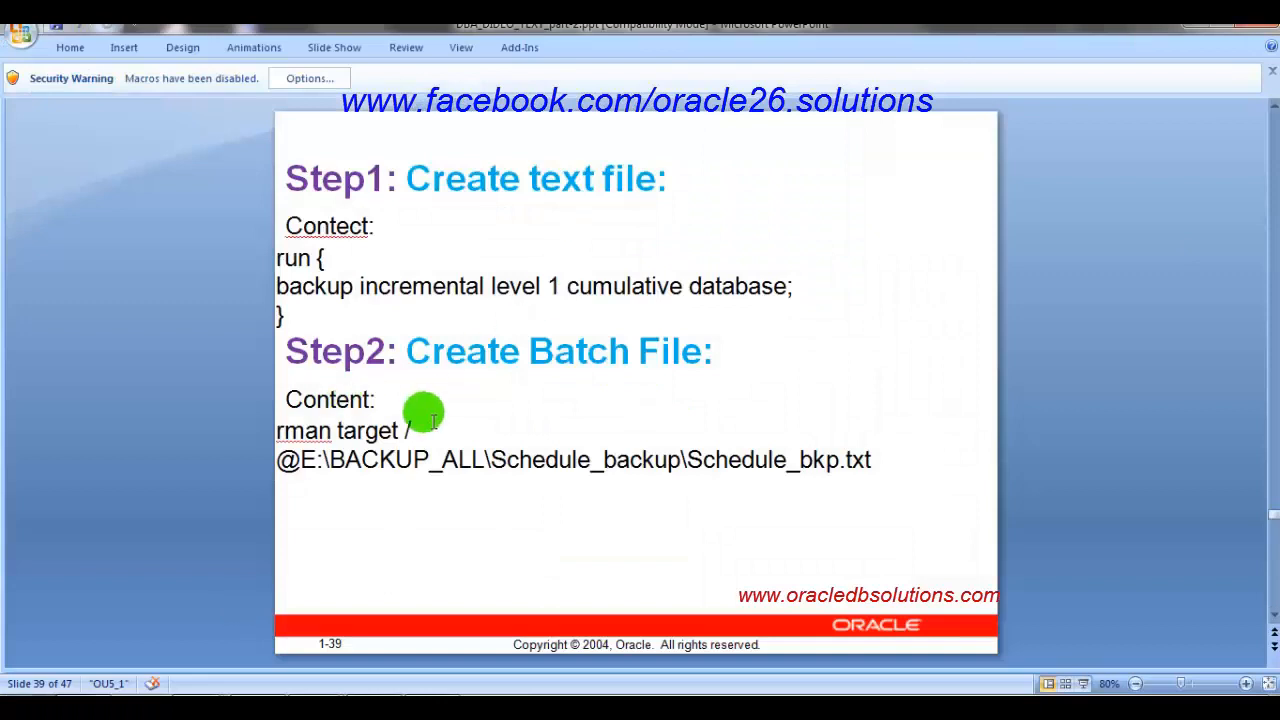
scroll(442, 412, "down", 1)
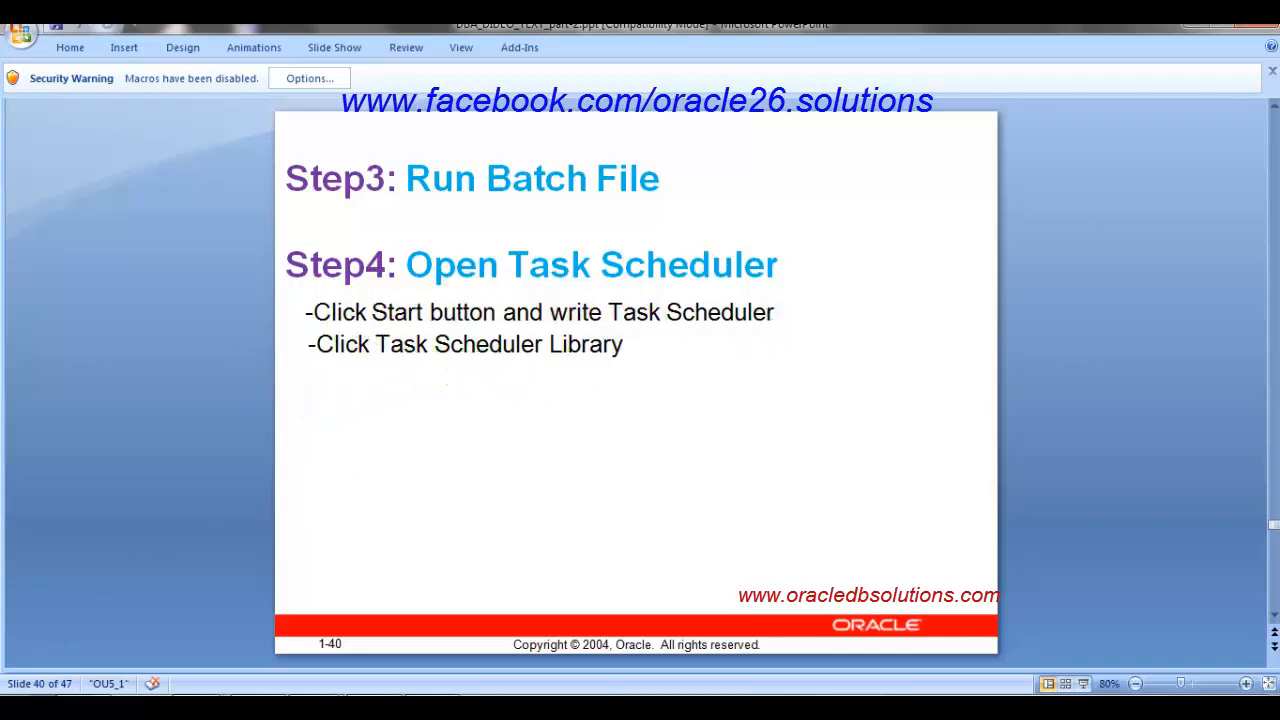
Find and open Task Scheduler, then expand and select the Task Scheduler Library
left_click(22, 708)
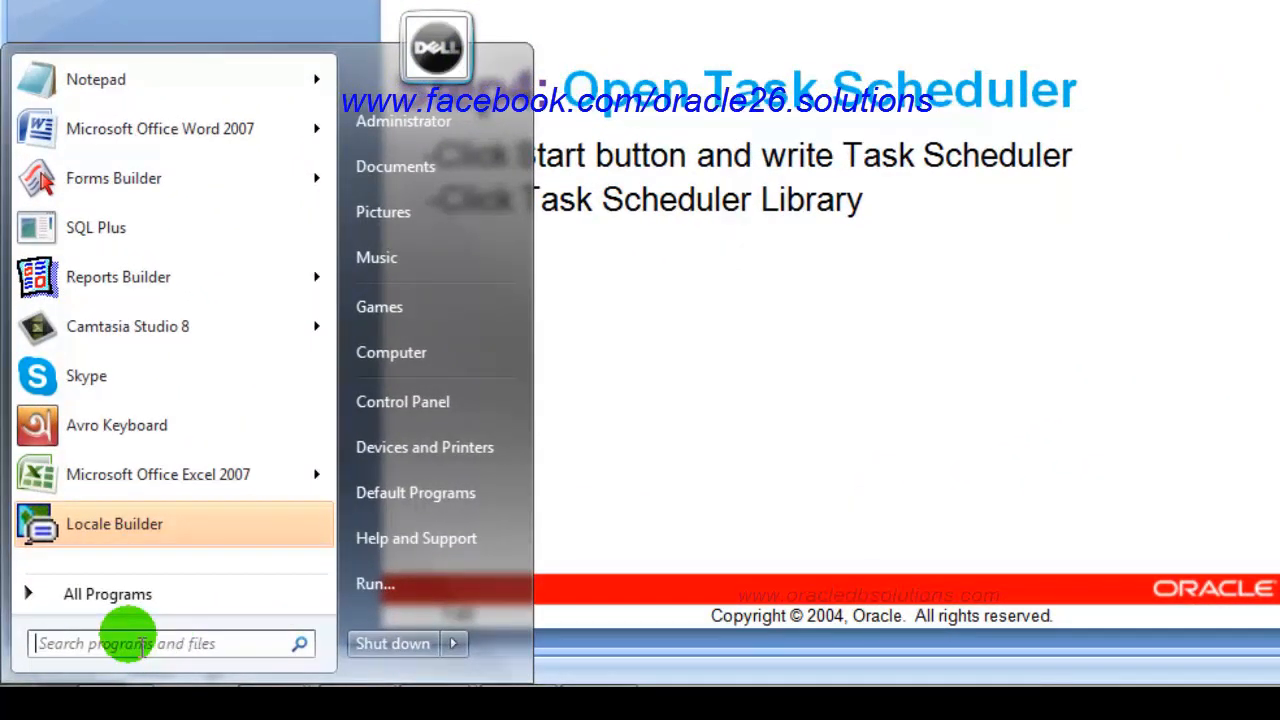
type("task")
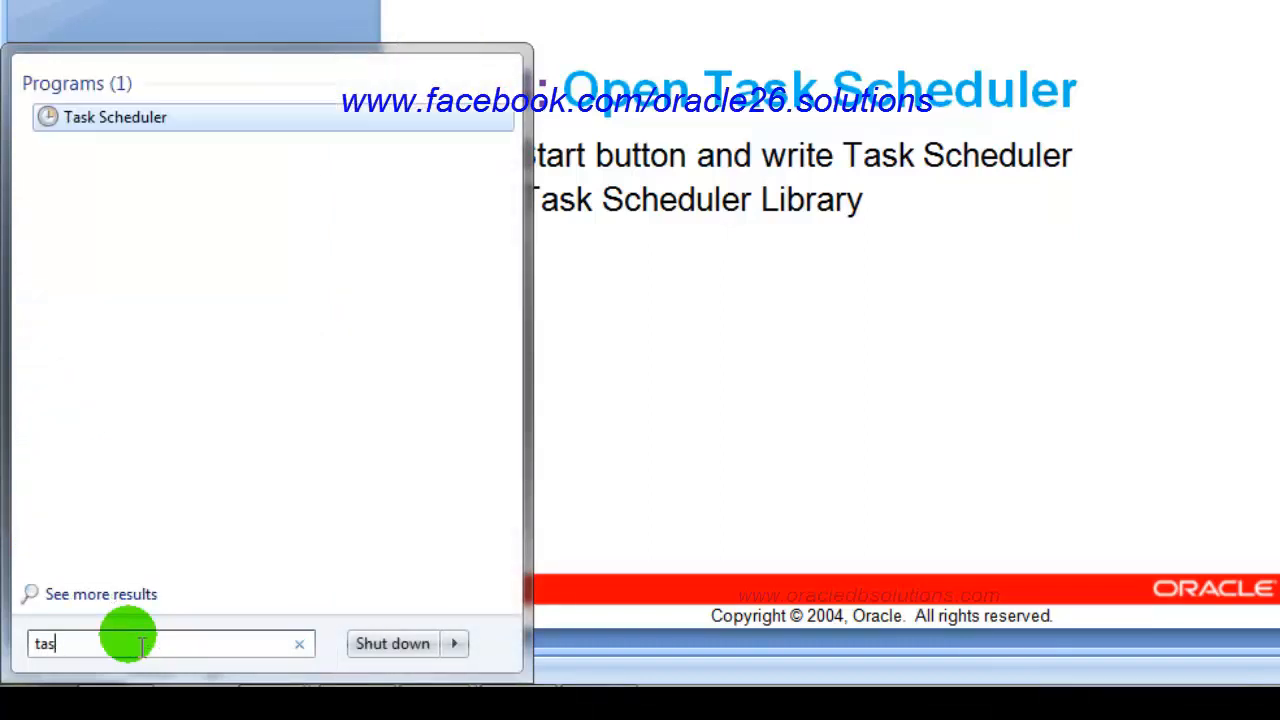
left_click(100, 119)
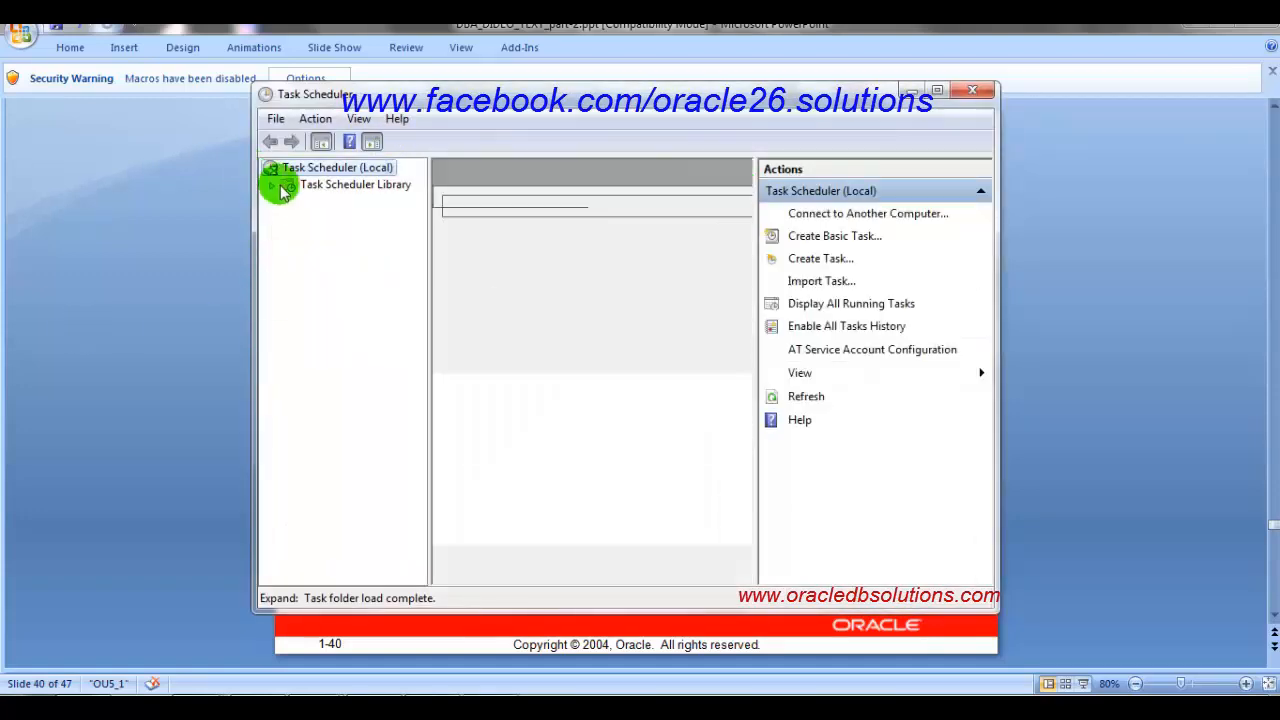
left_click(272, 186)
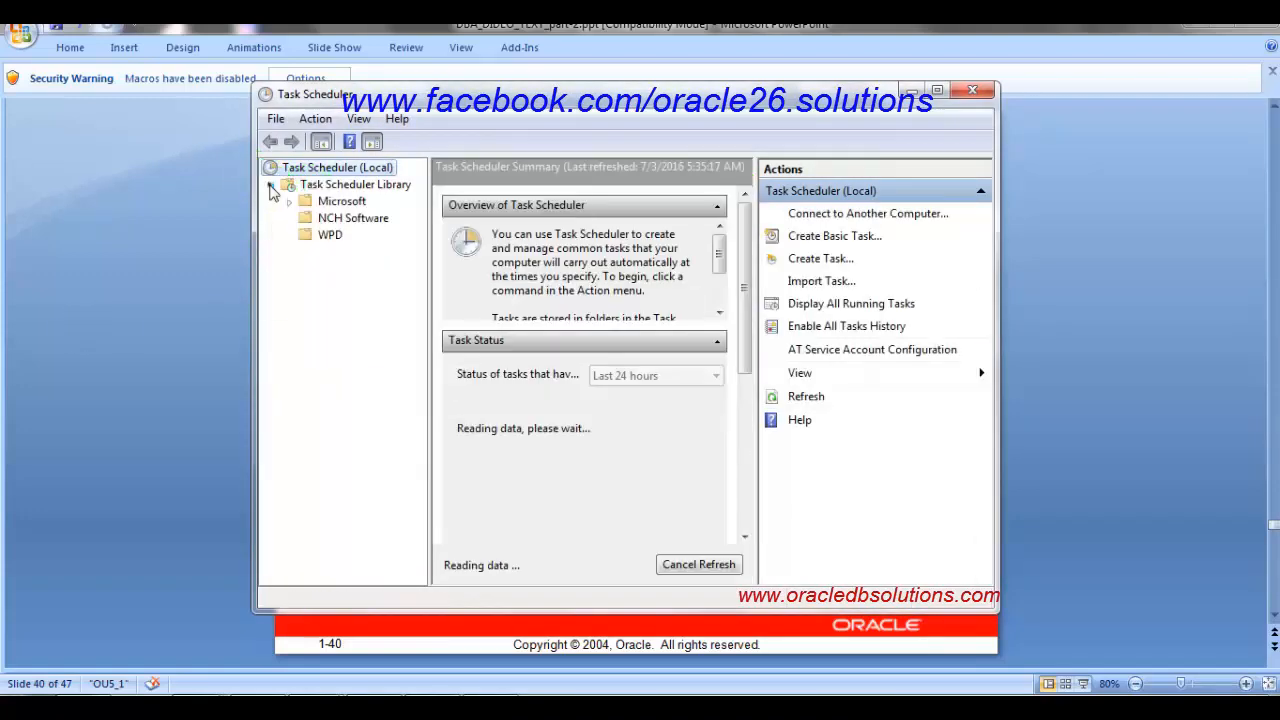
left_click(325, 188)
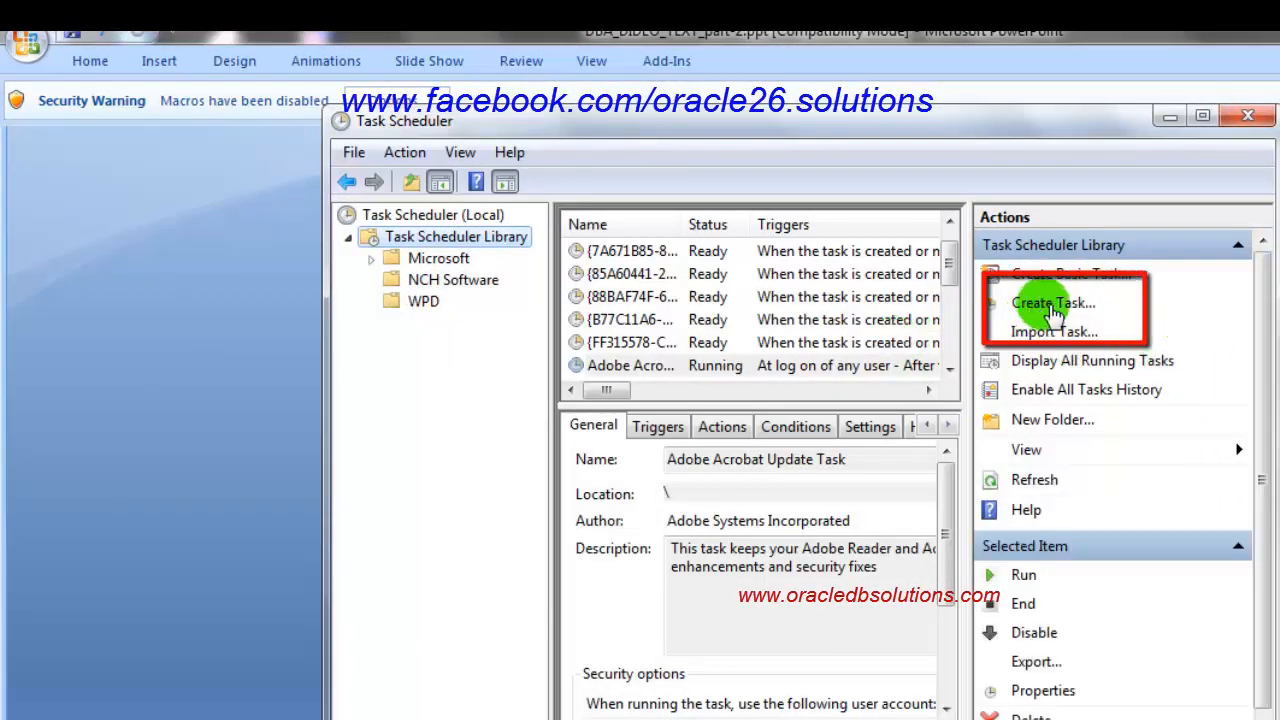
left_click(1053, 304)
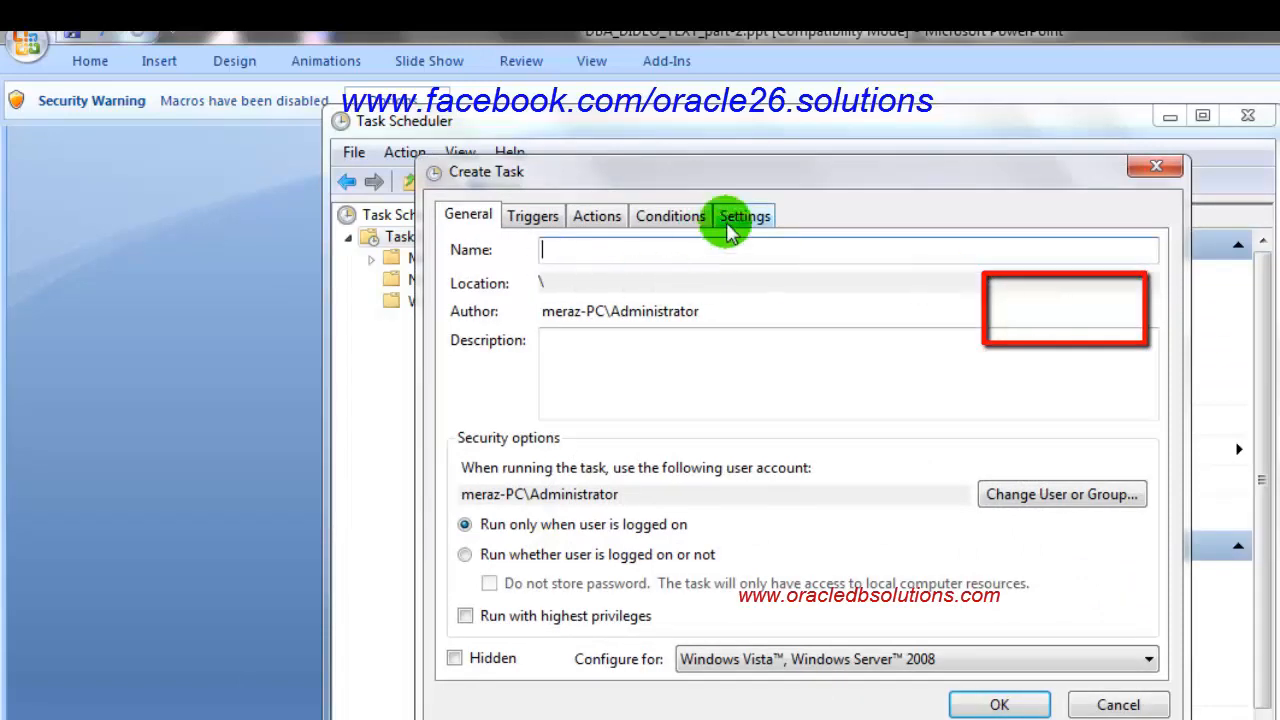
left_click_drag(765, 185, 731, 361)
left_click(1118, 343)
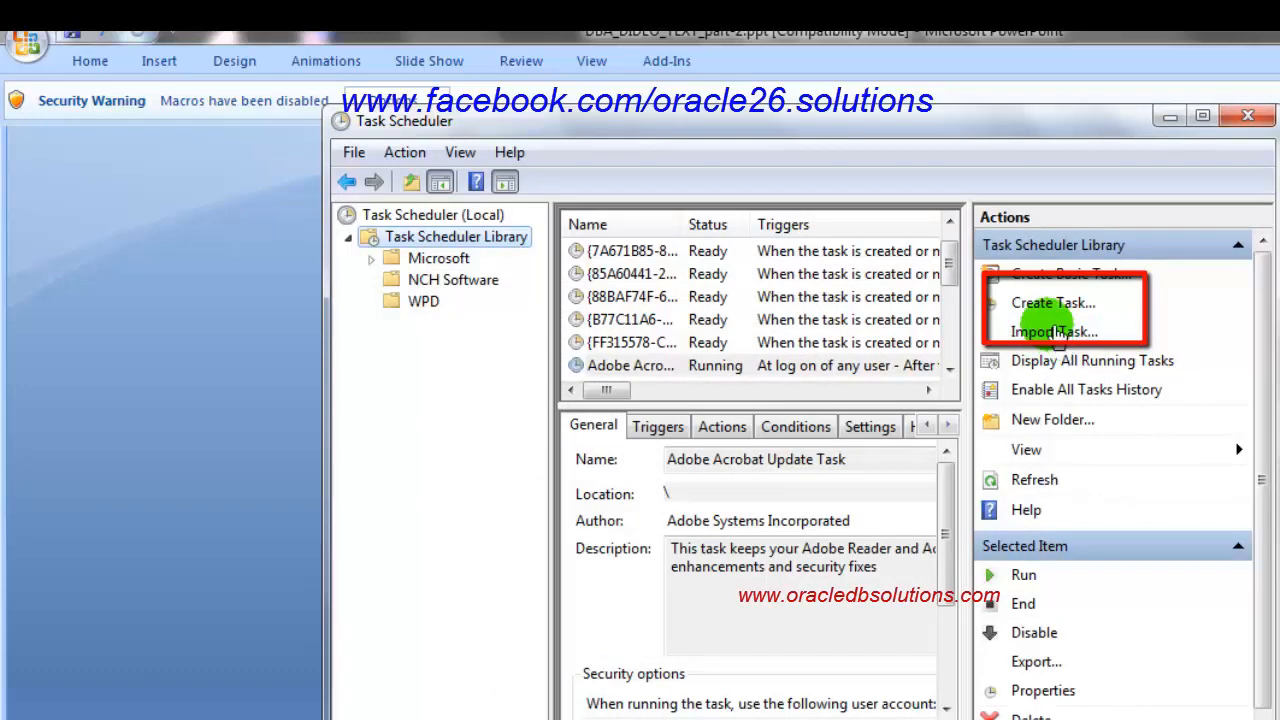
Start creating a new task in the Task Scheduler Library, name it shedulinh_backup, and try to save it
left_click(1048, 304)
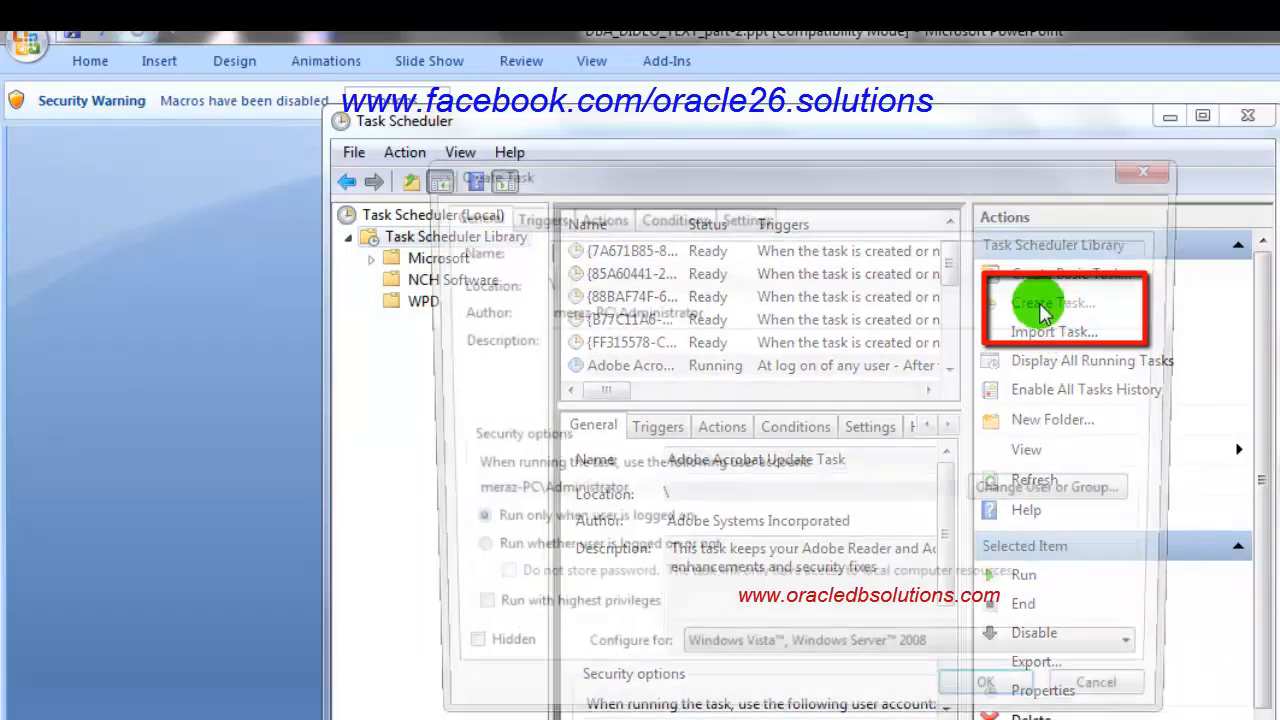
left_click_drag(763, 189, 709, 196)
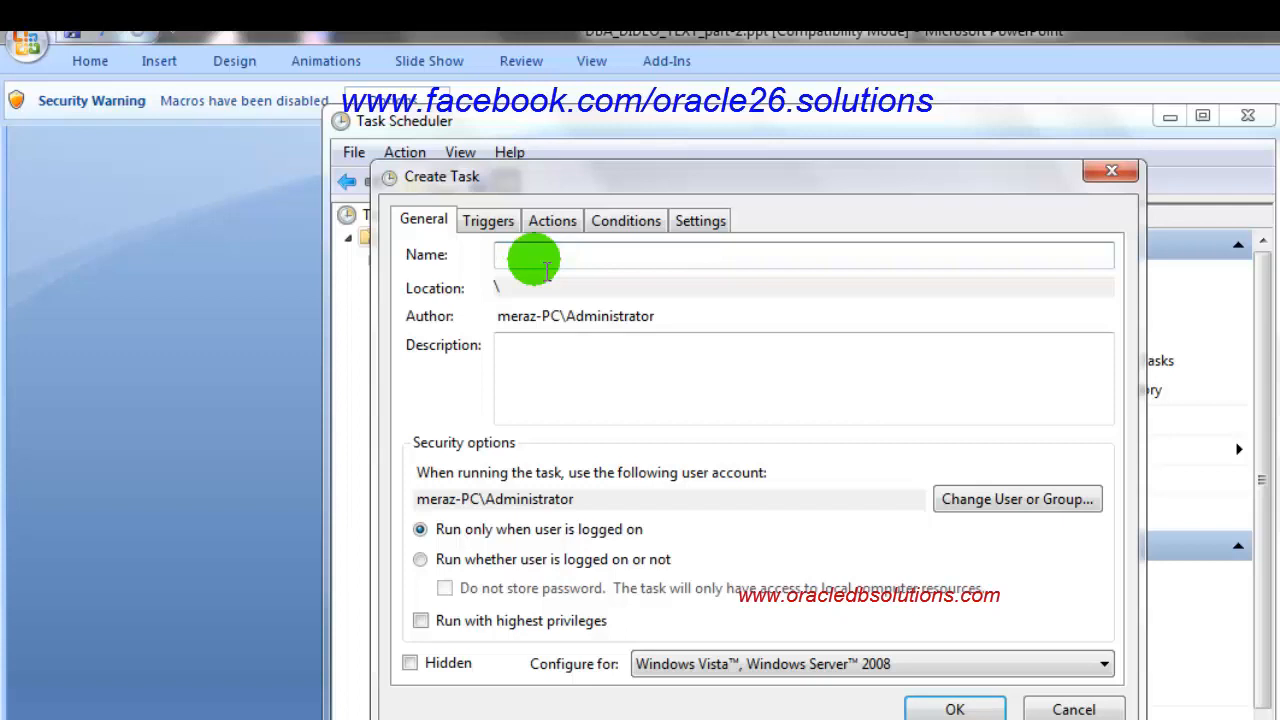
type("shedulinh_backup")
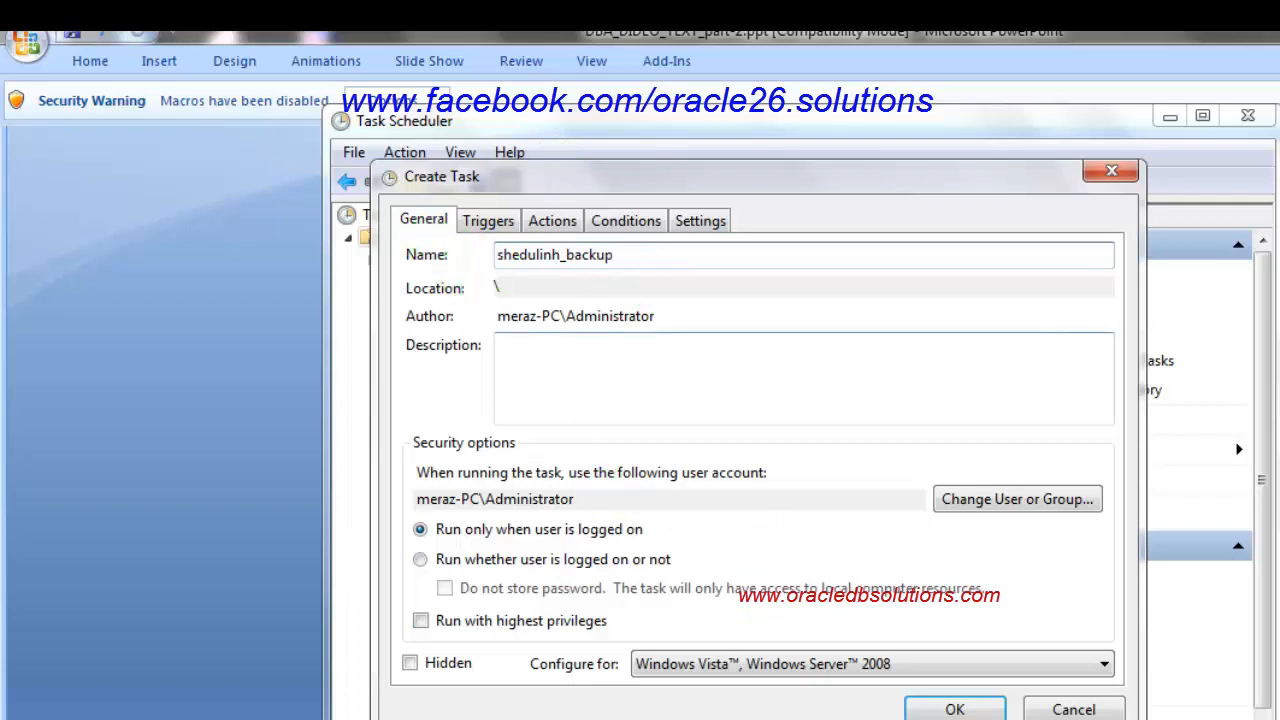
left_click(951, 706)
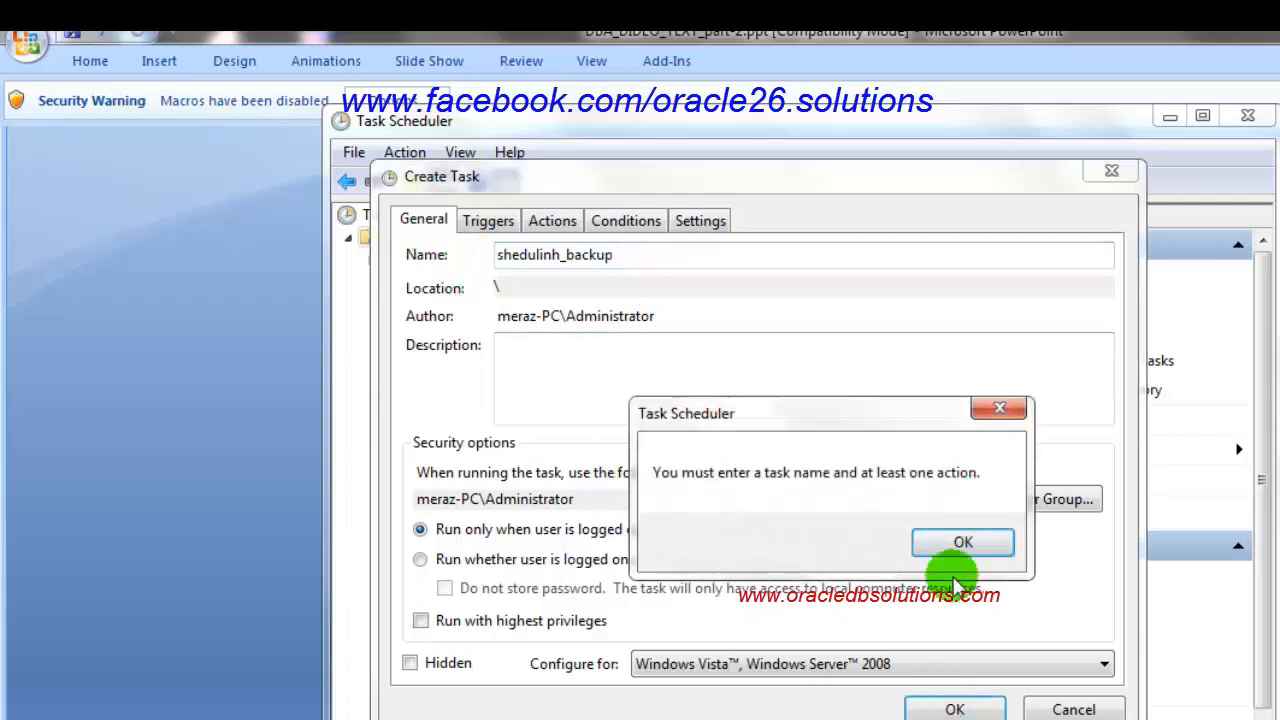
left_click(955, 545)
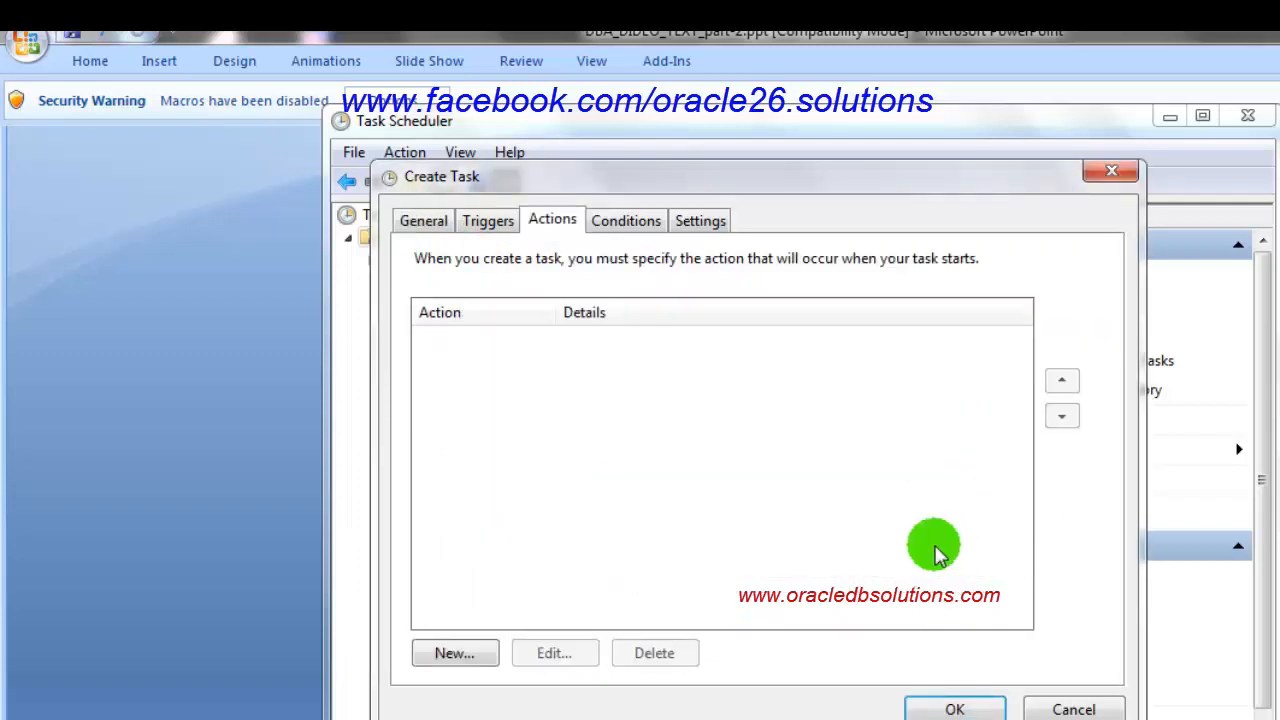
Add a daily trigger to the new task, starting 7/3/2016 at 5:38:03 PM and recurring every 1 day
left_click(489, 225)
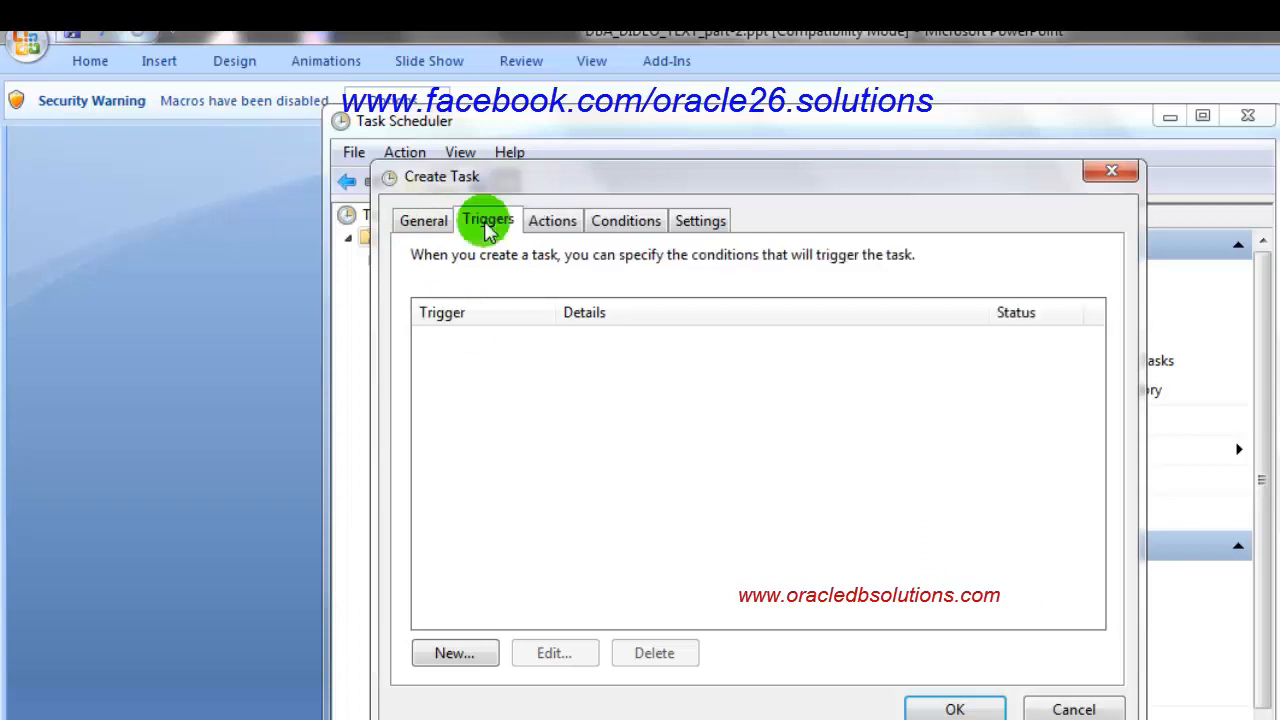
left_click(453, 664)
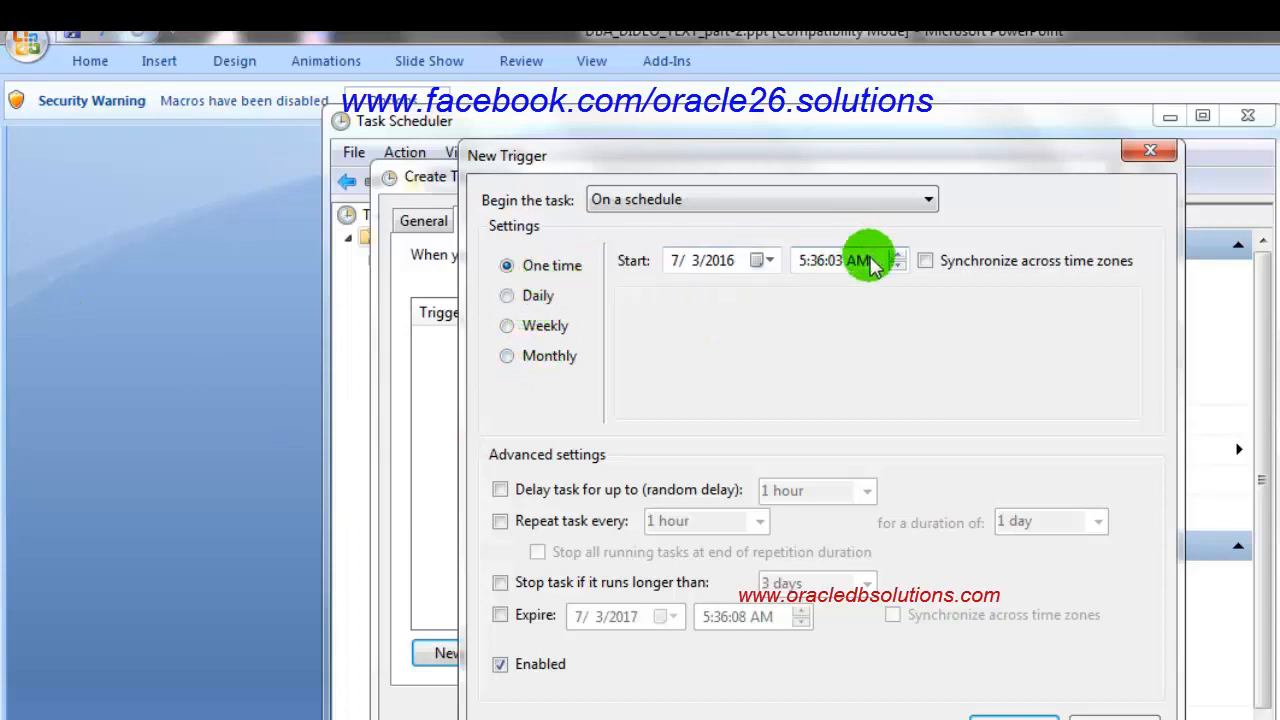
left_click(527, 295)
left_click(507, 325)
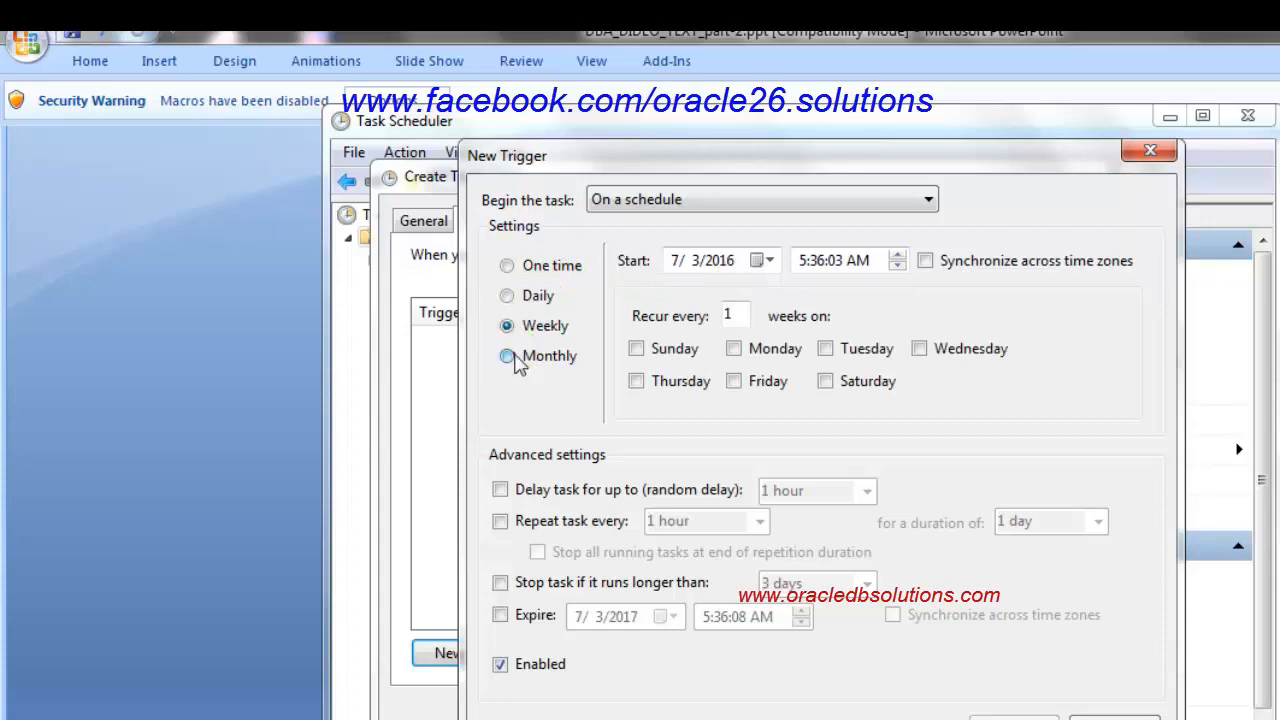
left_click(510, 356)
left_click(510, 296)
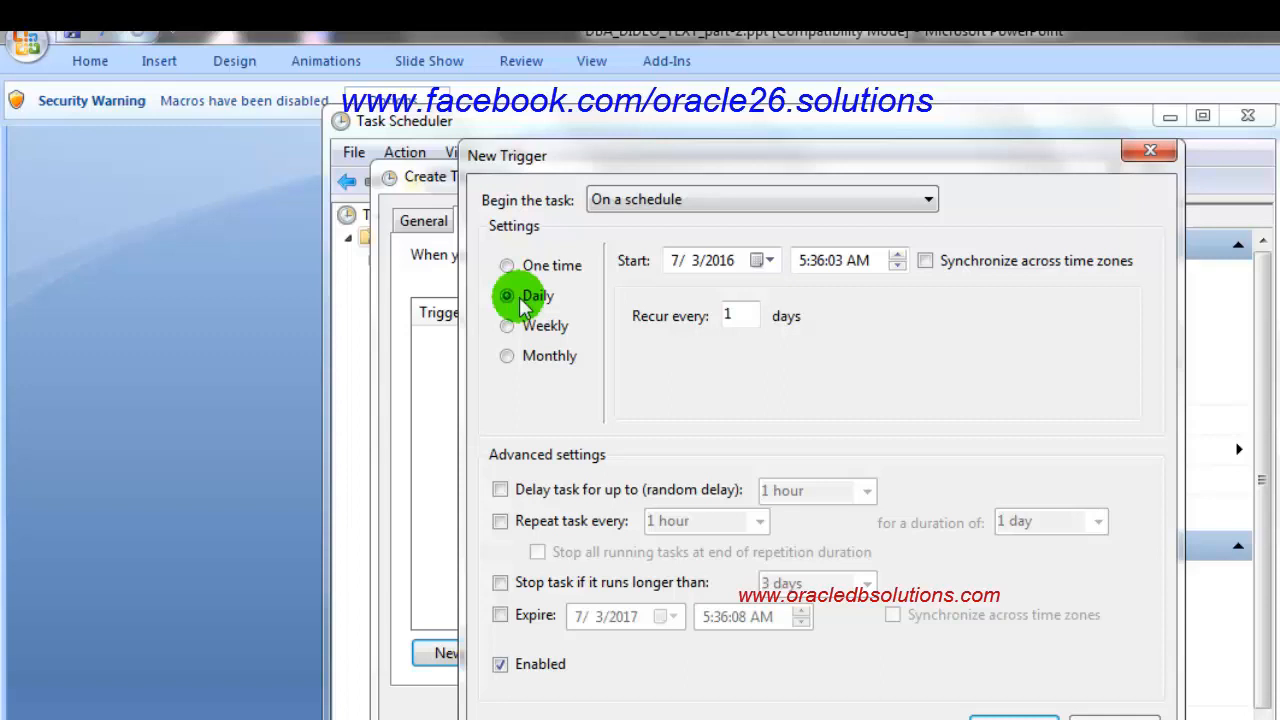
left_click(818, 263)
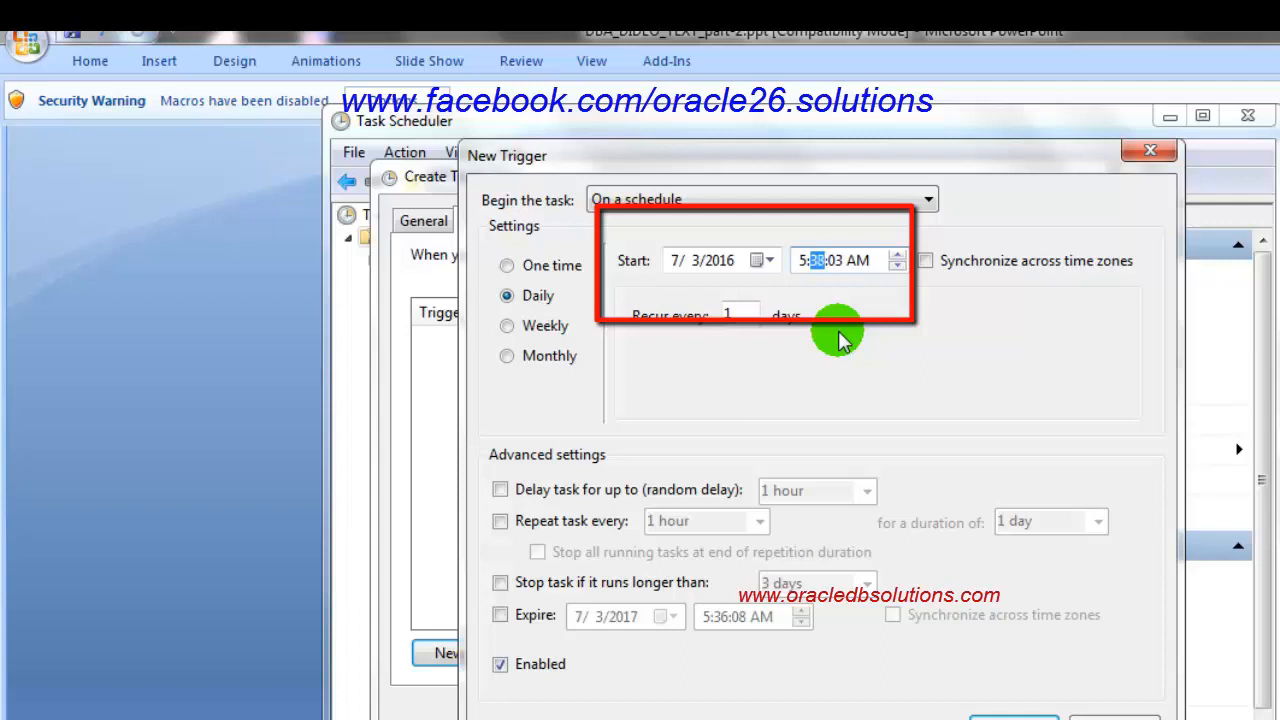
left_click(858, 262)
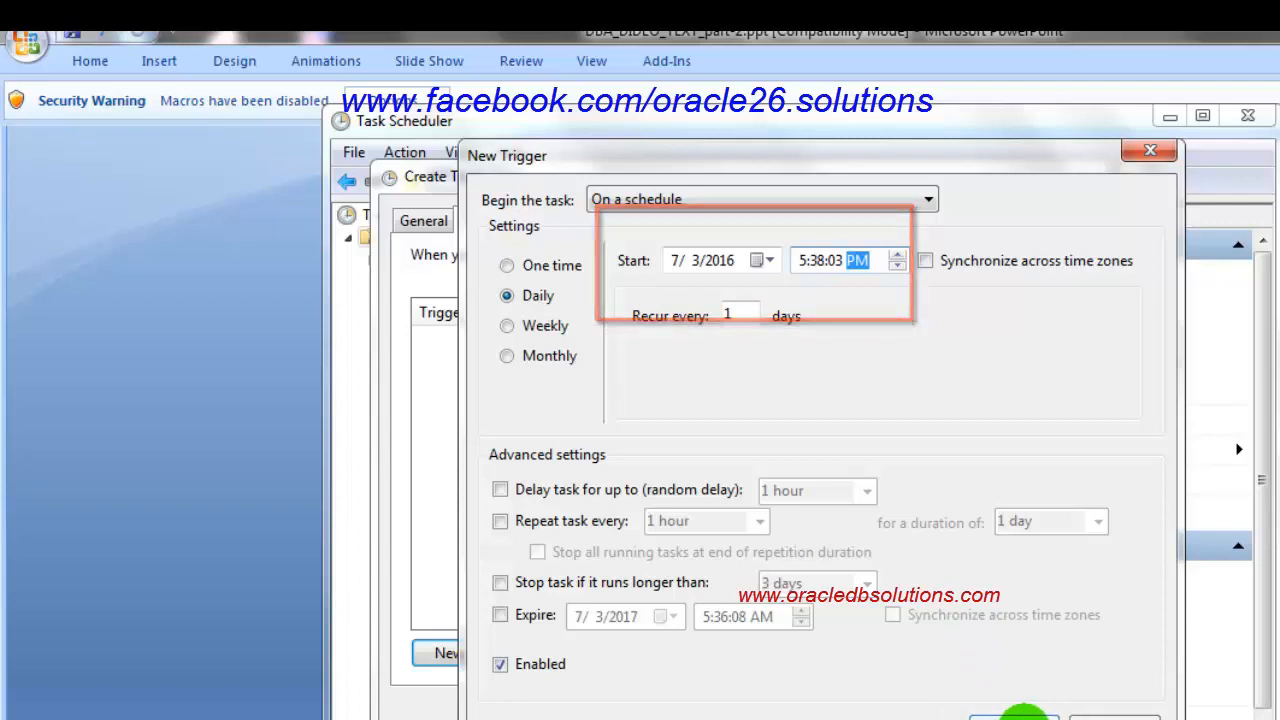
left_click(1013, 714)
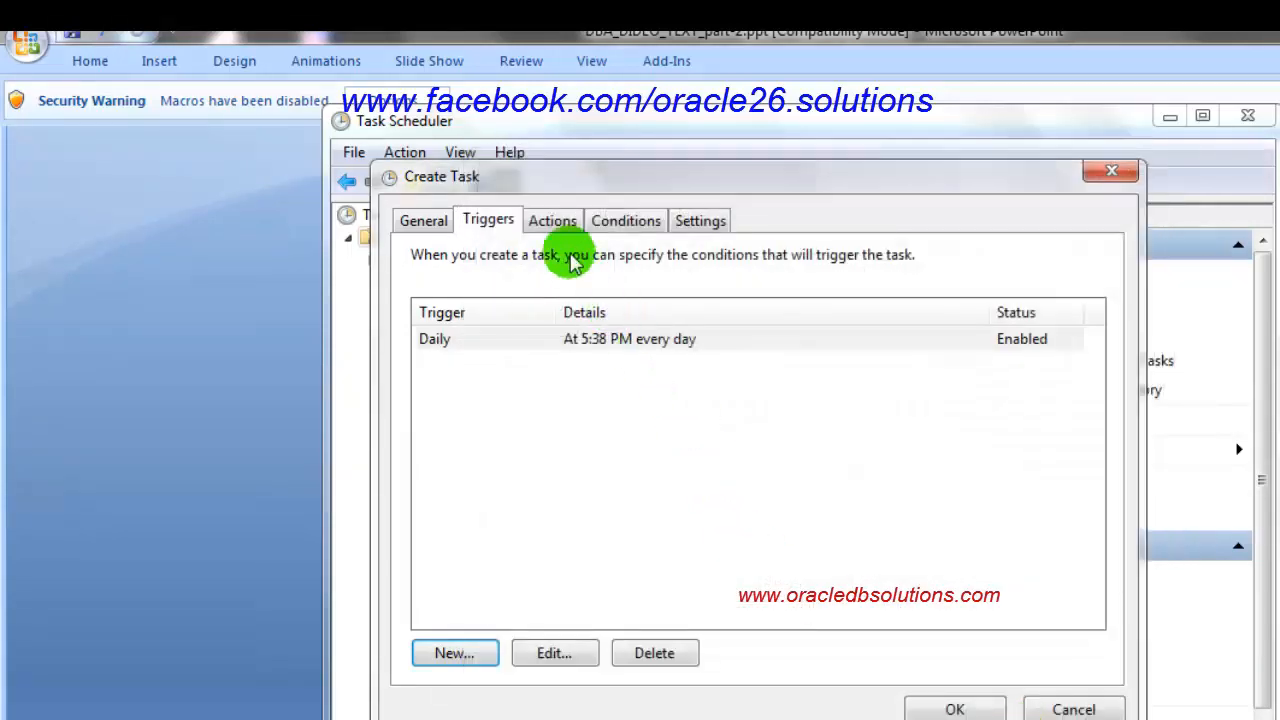
Add a Start a program action that runs sch_backup.bat from E:\BACKUP_ALL\Schedule_backup
left_click(562, 224)
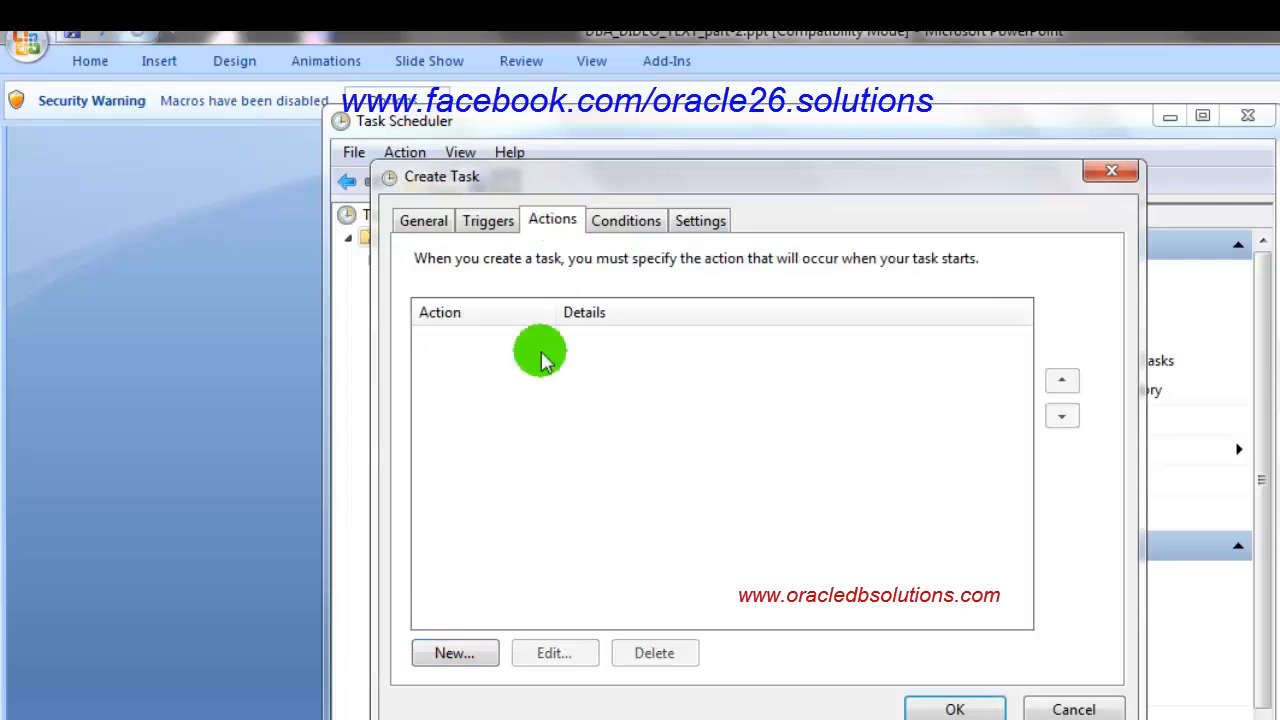
left_click(455, 655)
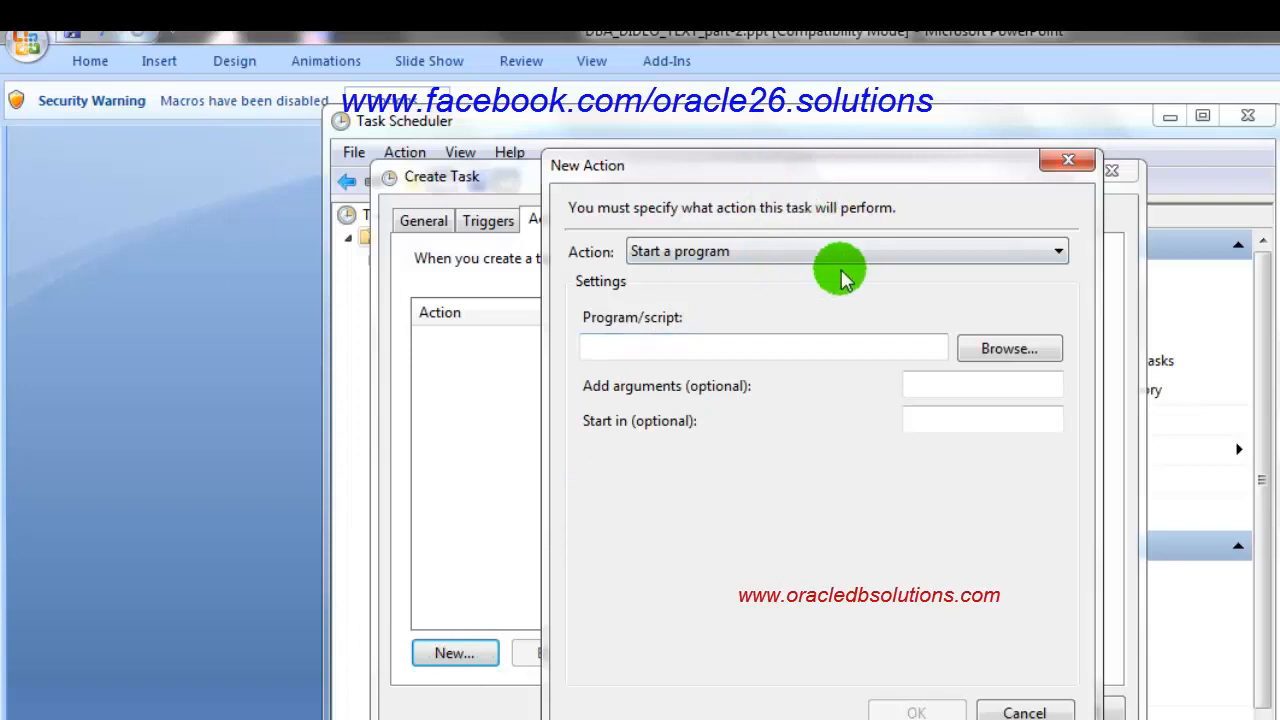
left_click(1000, 355)
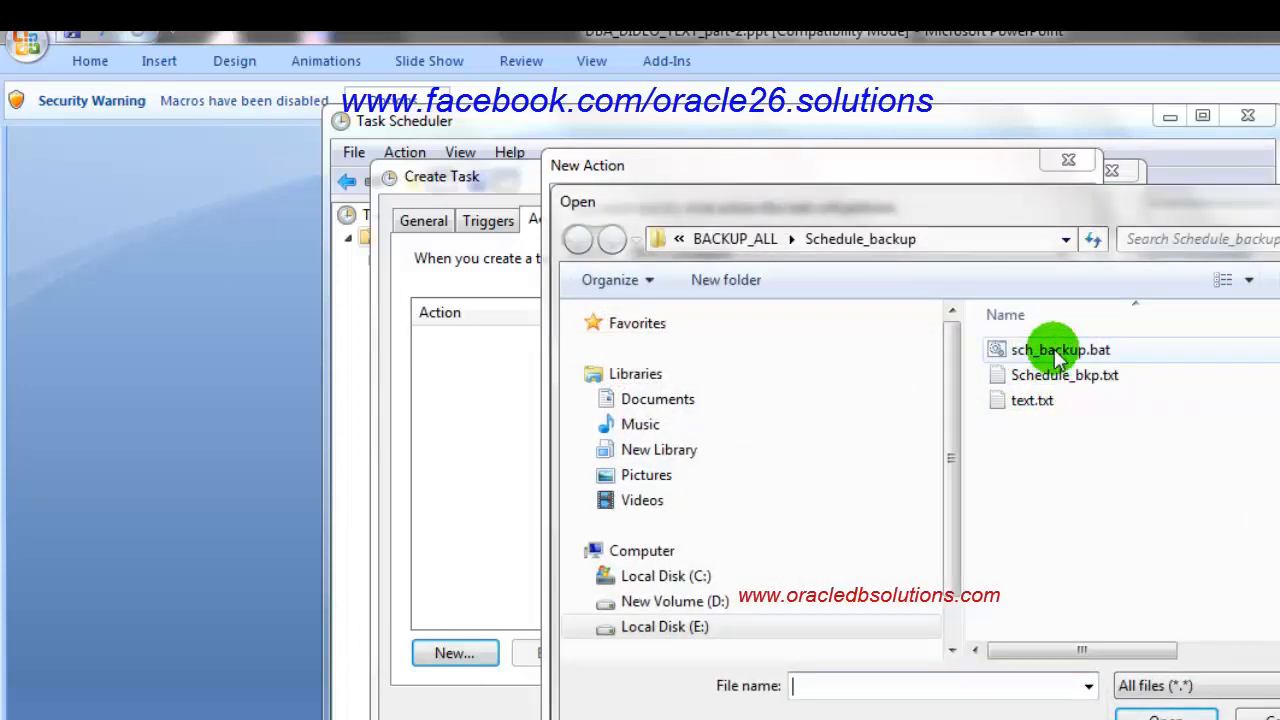
left_click(1050, 352)
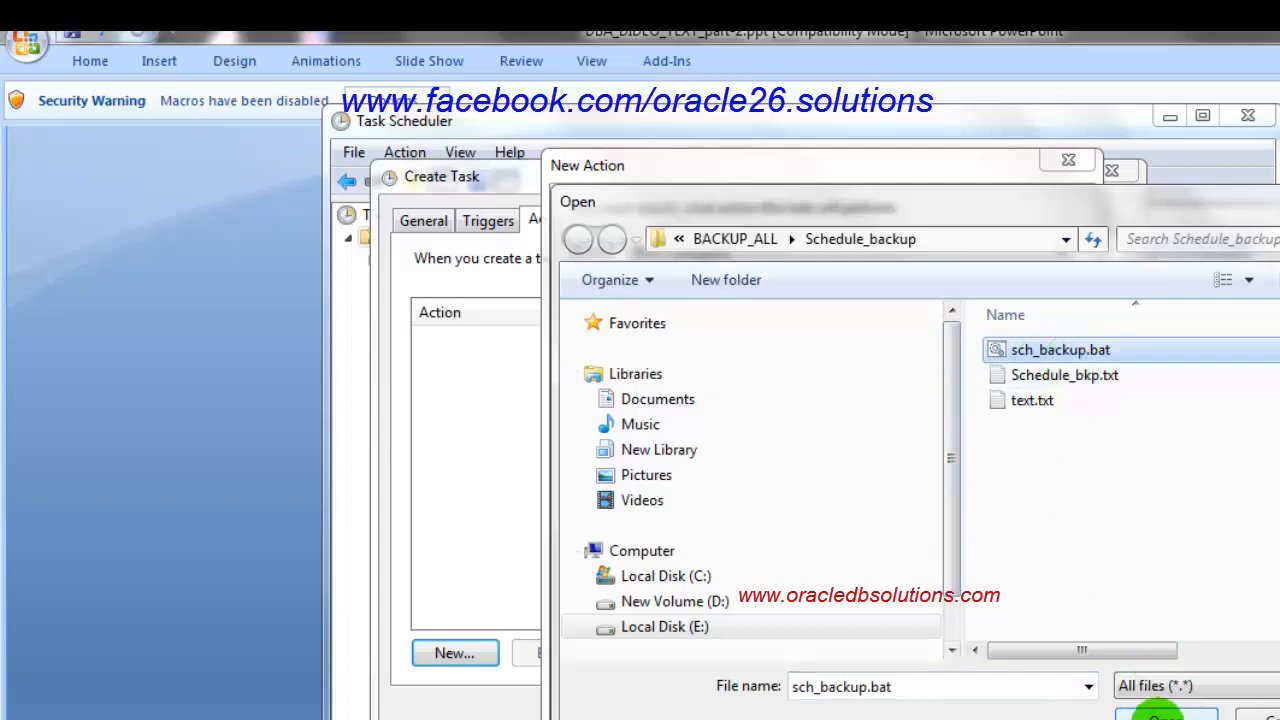
left_click(1165, 712)
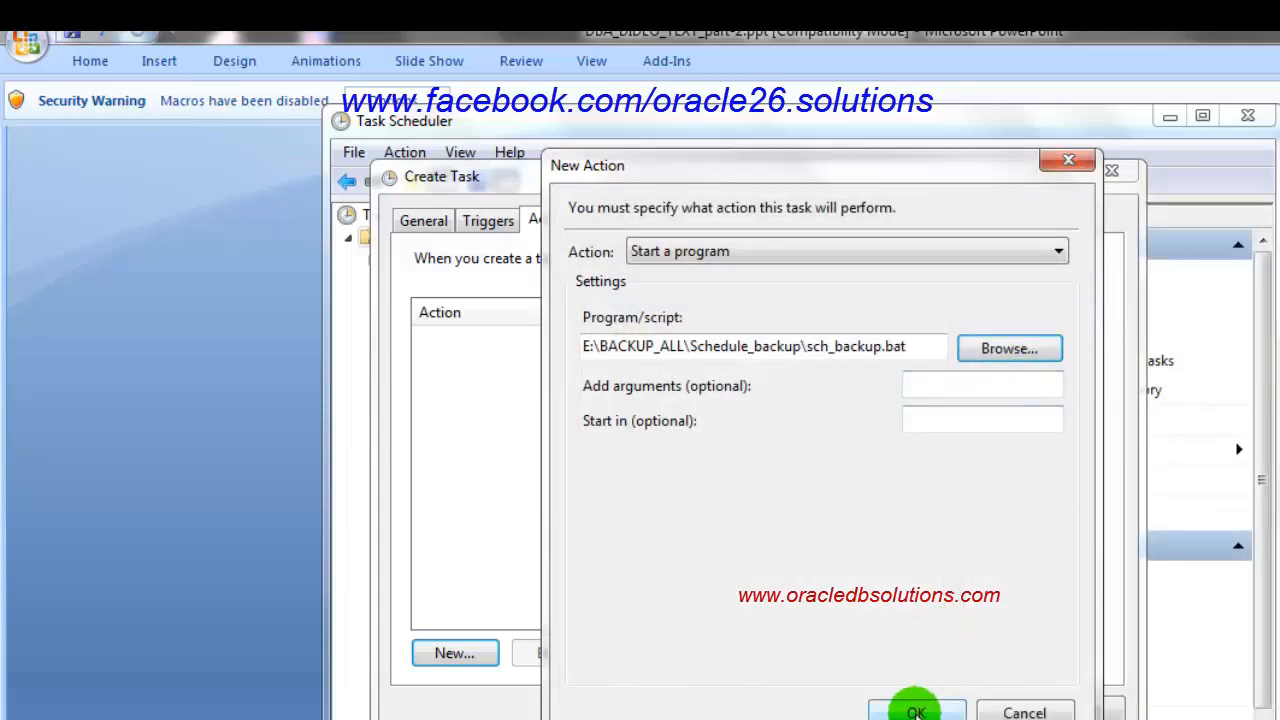
left_click(930, 712)
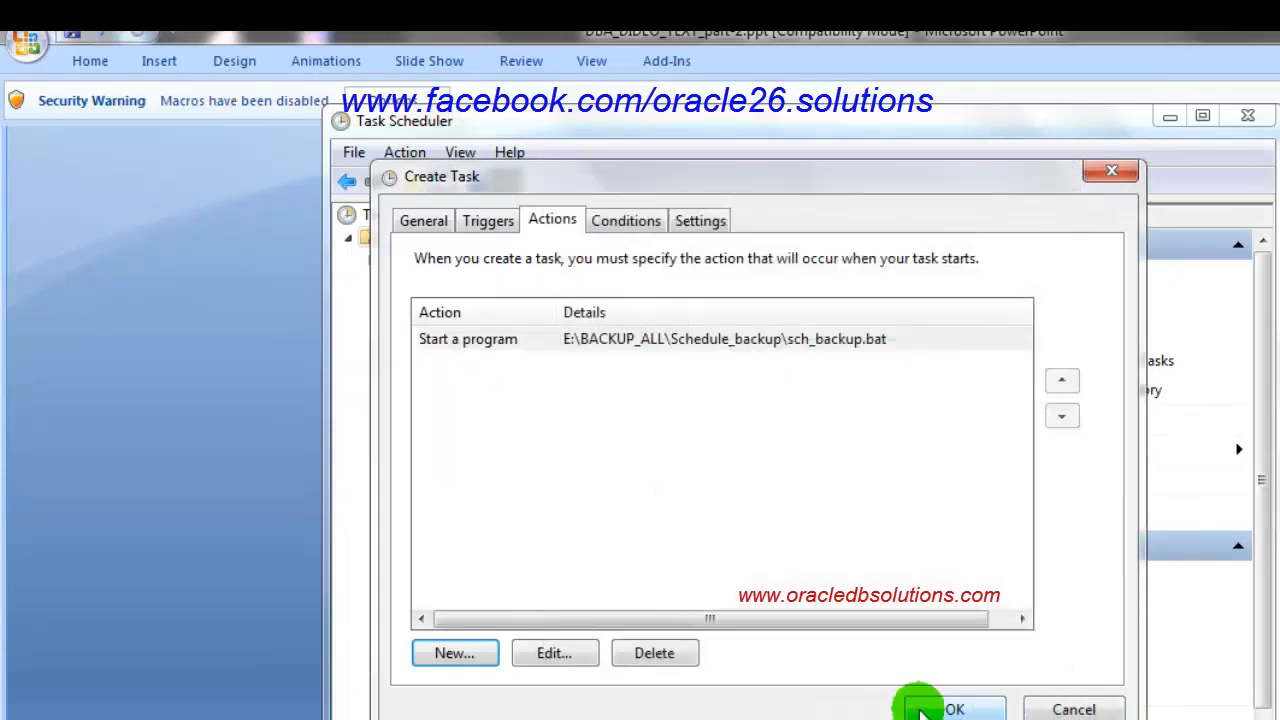
Turn off the condition that starts the task only on AC power, and save the new task
left_click(630, 223)
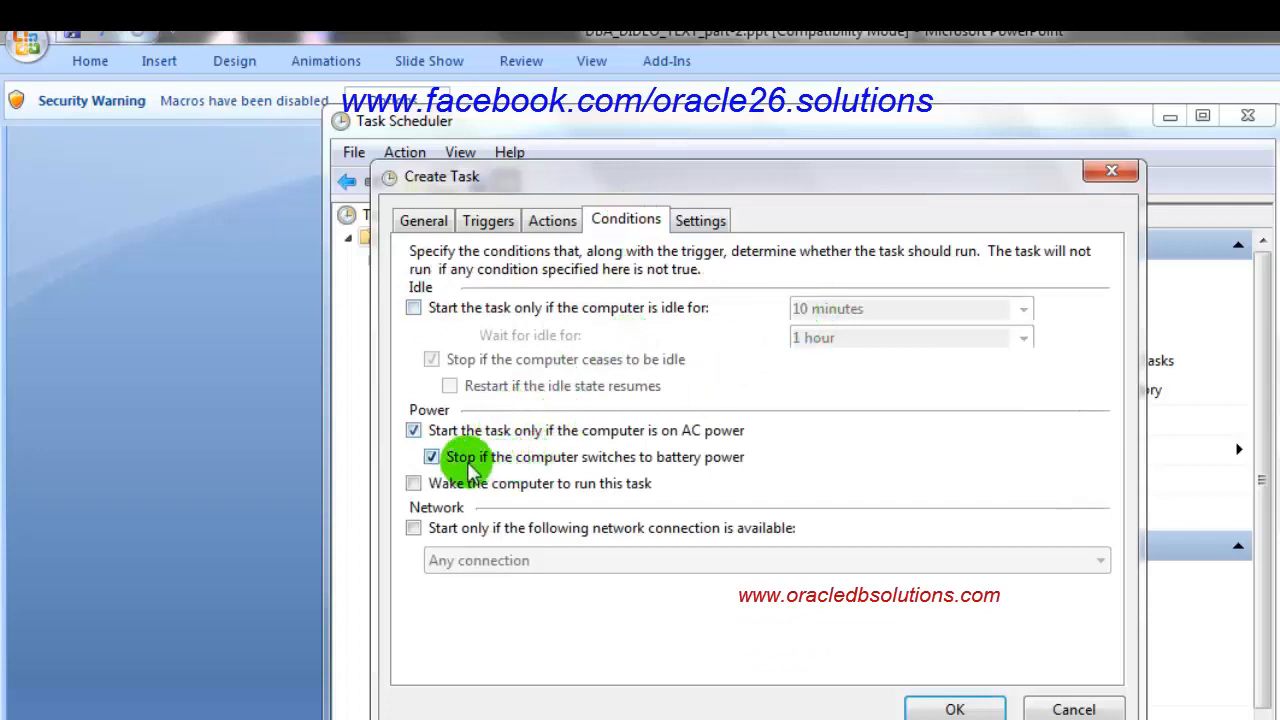
left_click(413, 430)
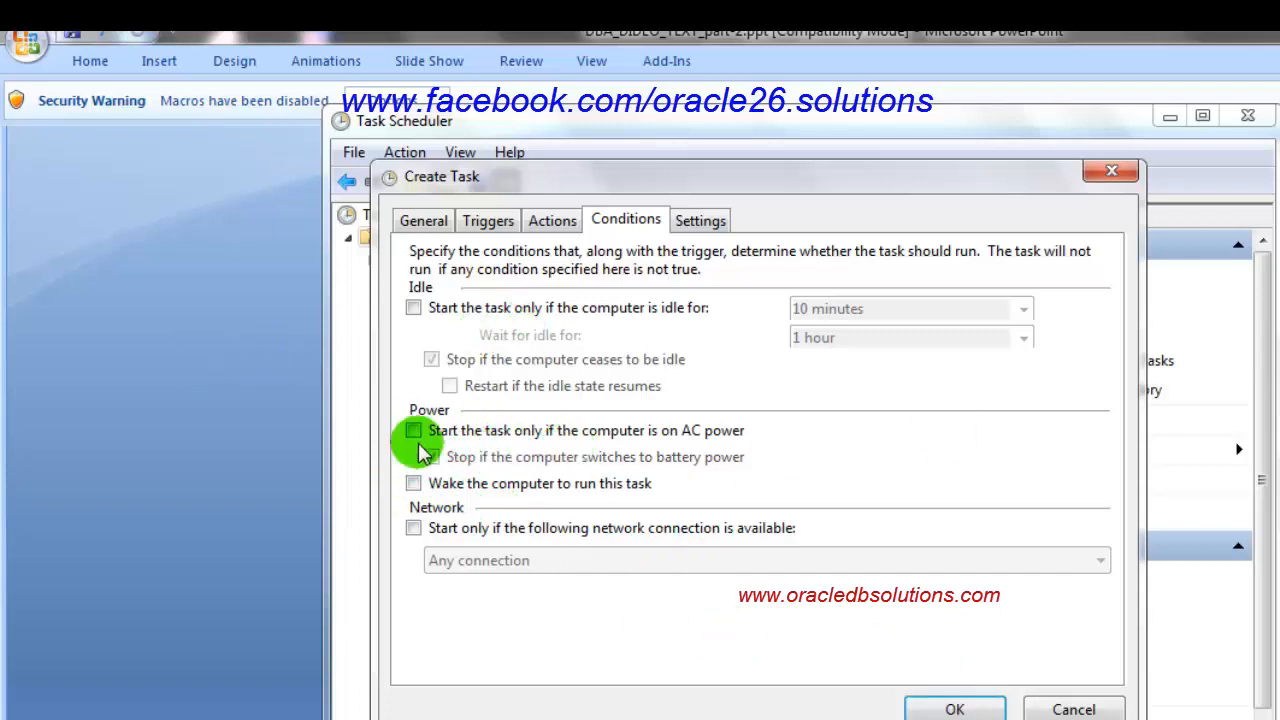
left_click(955, 709)
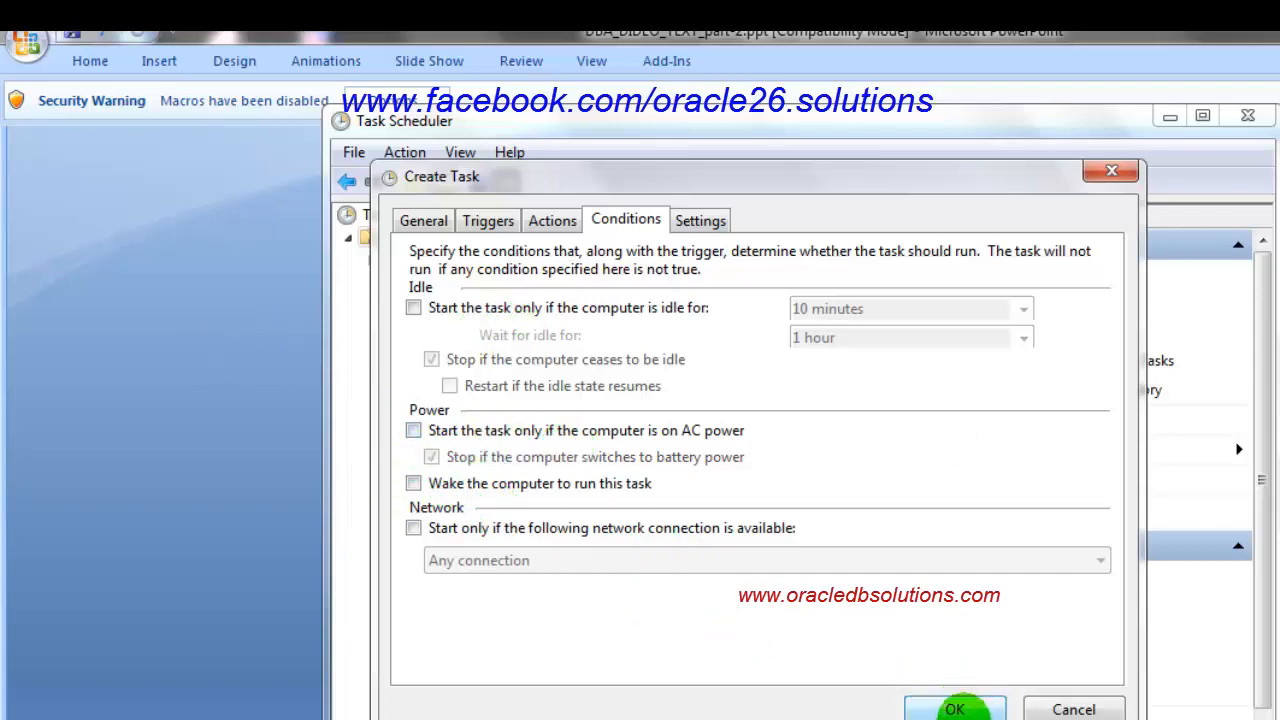
left_click(703, 221)
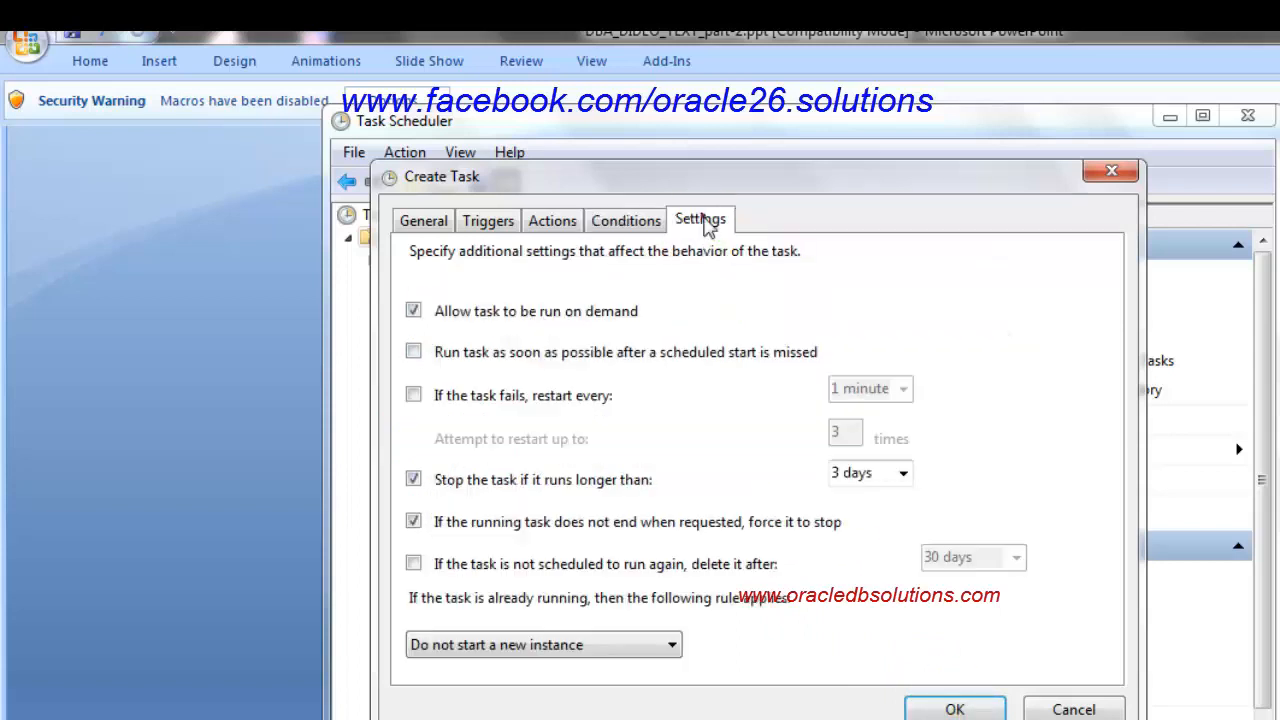
left_click(614, 212)
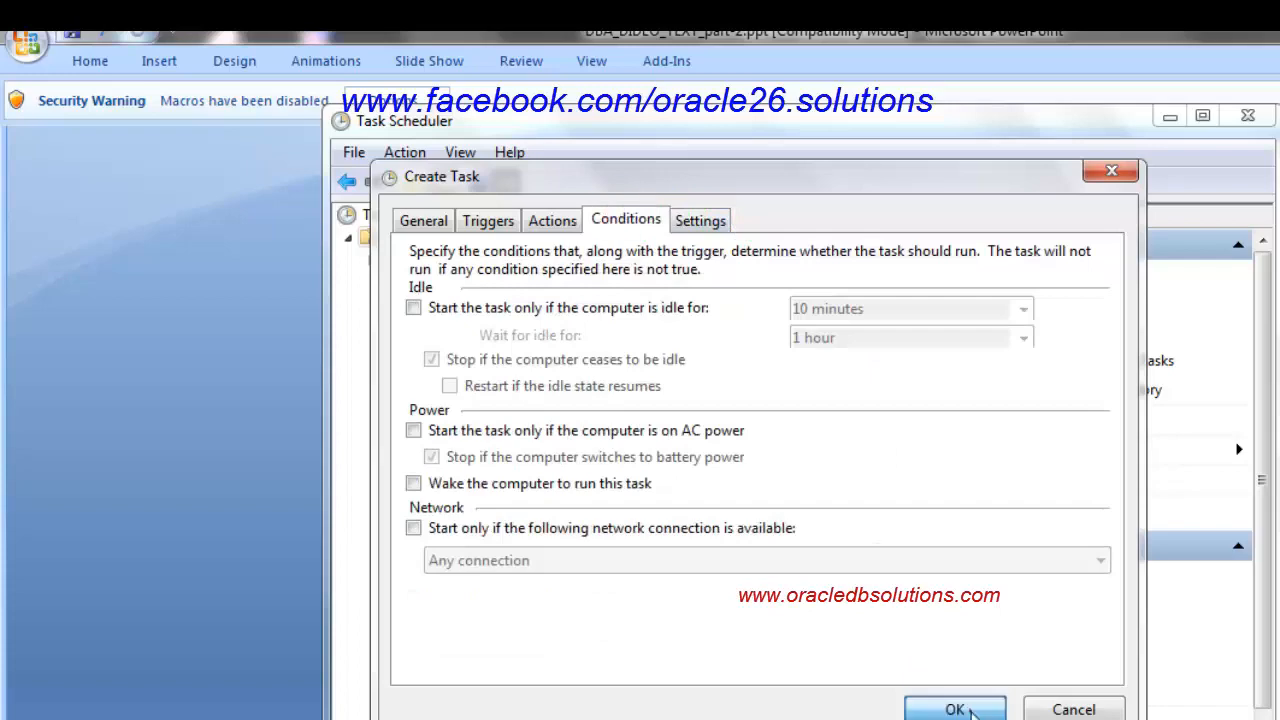
left_click(966, 704)
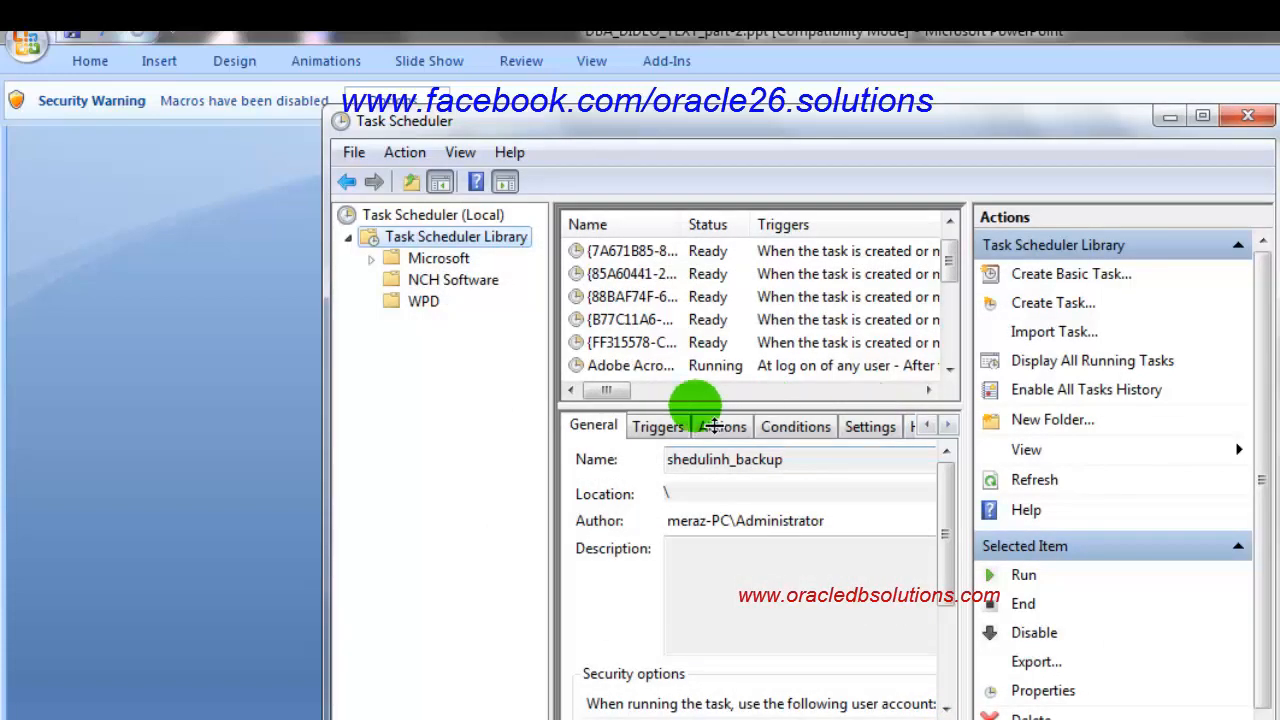
In the shedulinh_backup task's settings, turn off running on demand, stopping after 3 days and forcing the running task to stop
left_click_drag(955, 283, 955, 370)
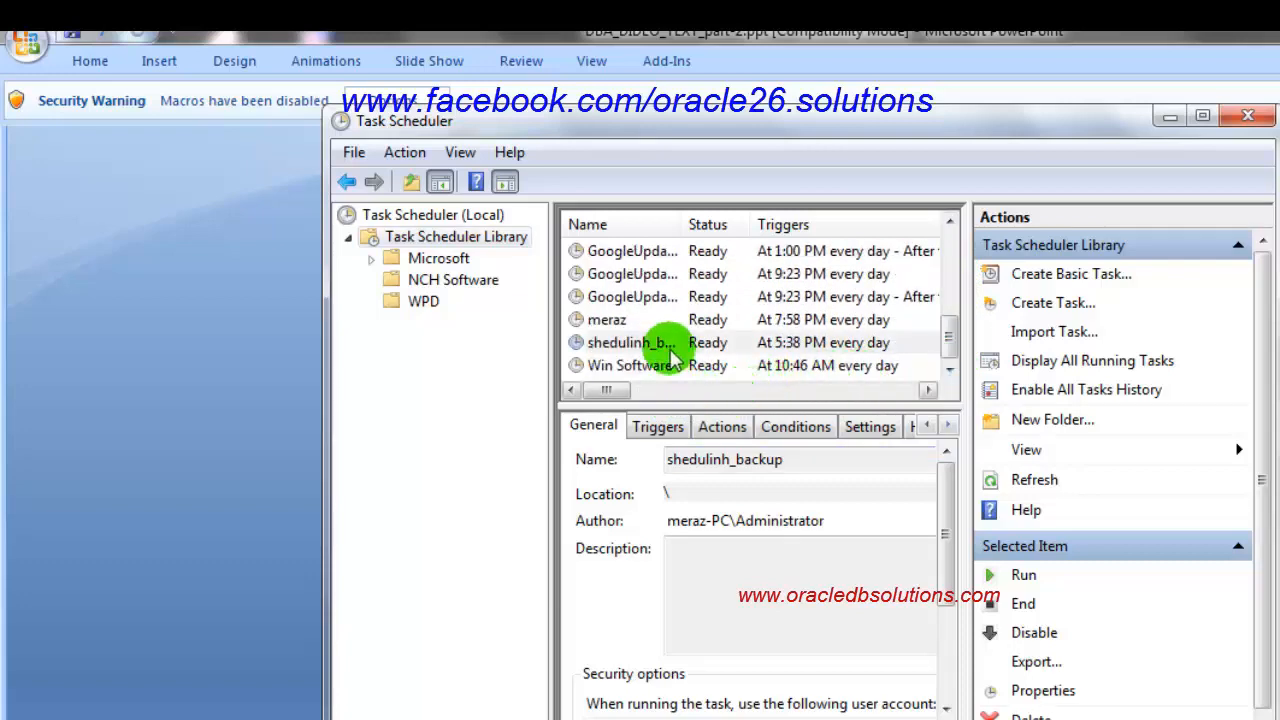
left_click(662, 343)
double_click(662, 343)
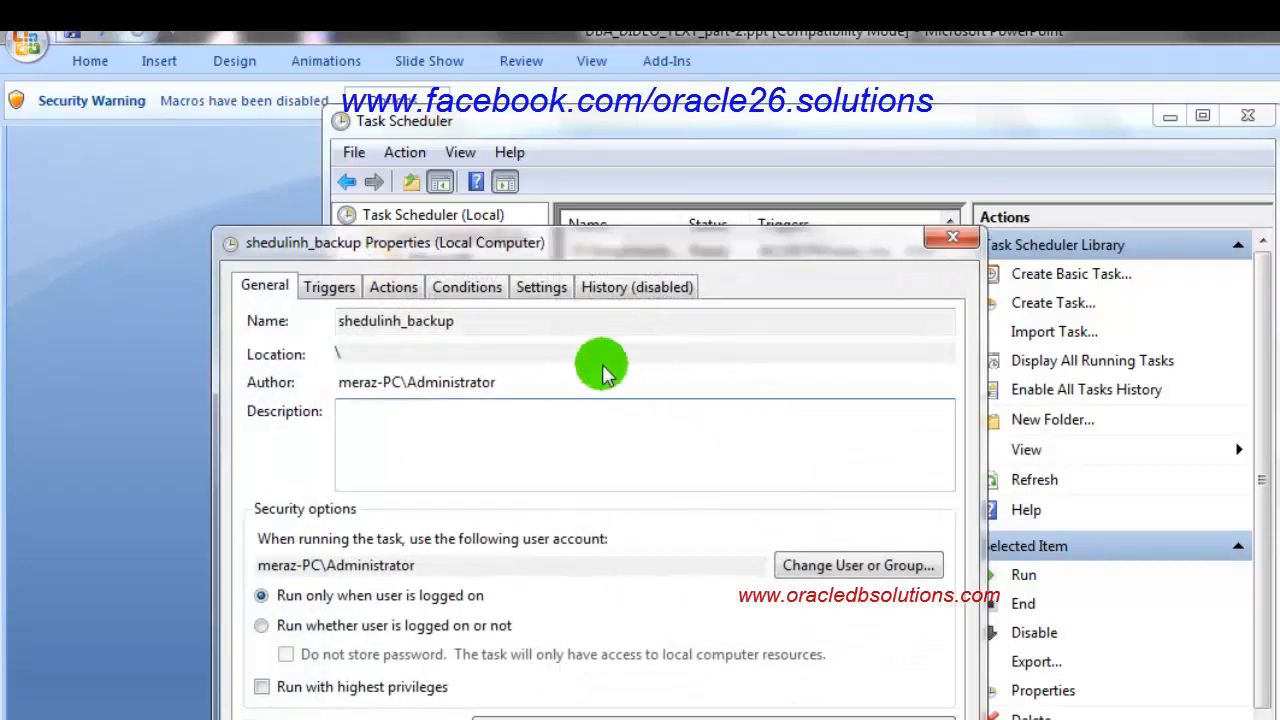
left_click(541, 288)
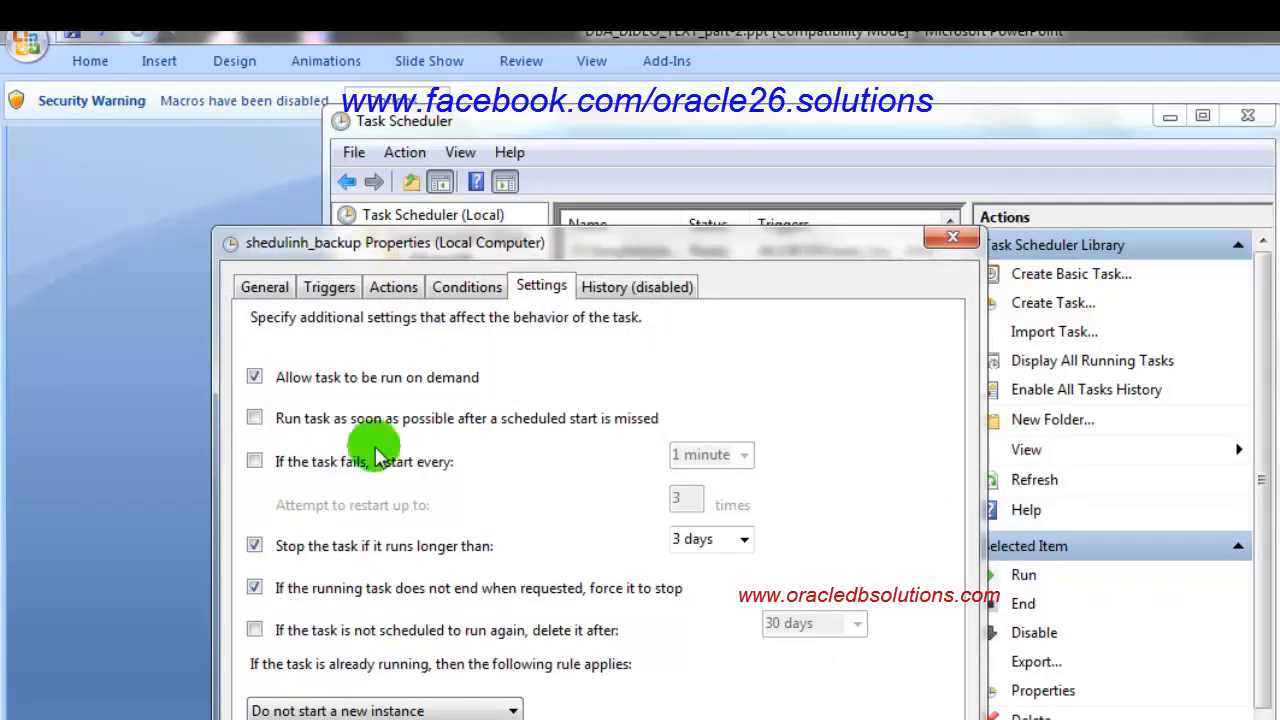
left_click(255, 377)
left_click_drag(657, 250, 778, 134)
left_click(376, 429)
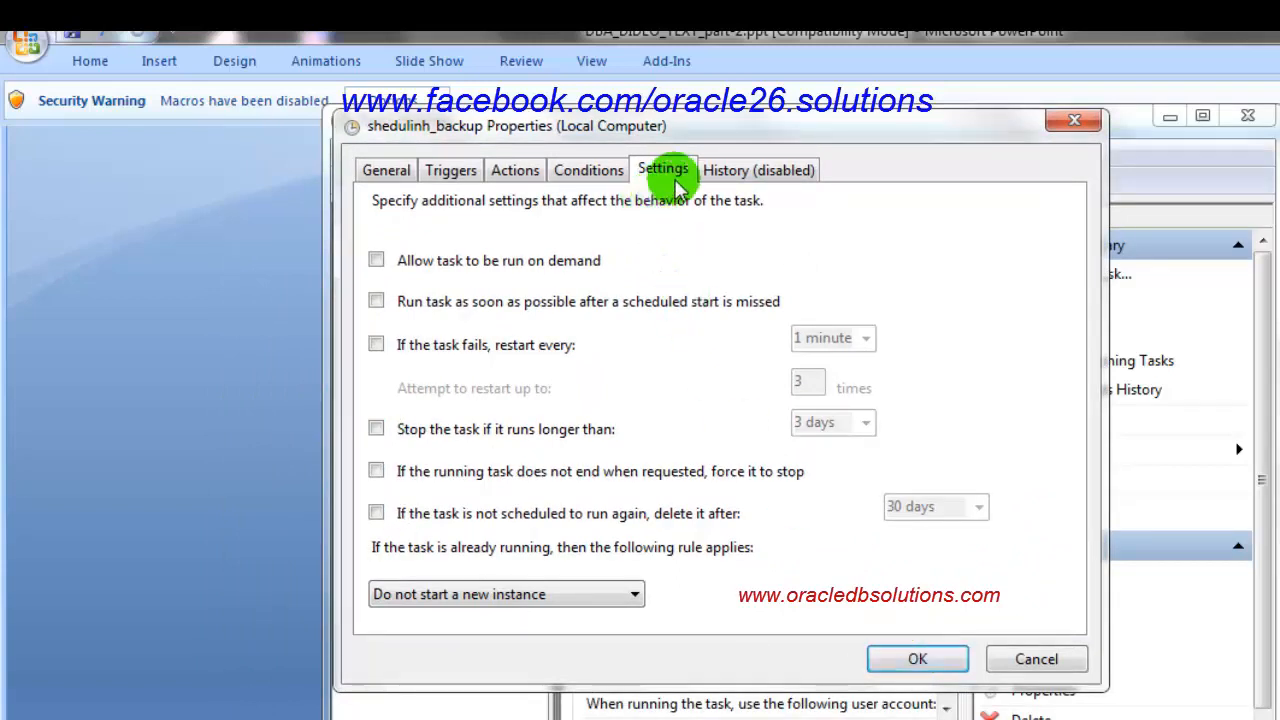
Review the shedulinh_backup task's conditions, action and trigger, and save its changed properties
left_click(590, 170)
left_click(514, 170)
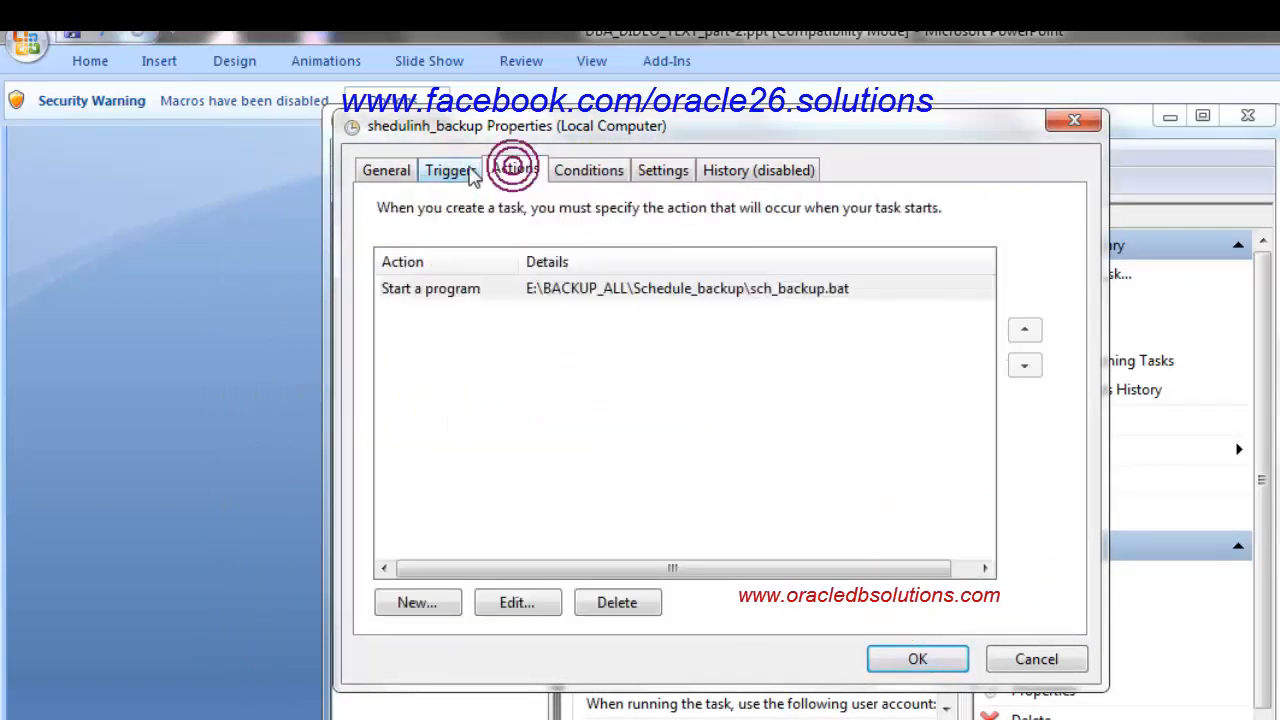
left_click(470, 172)
left_click(663, 170)
left_click(917, 657)
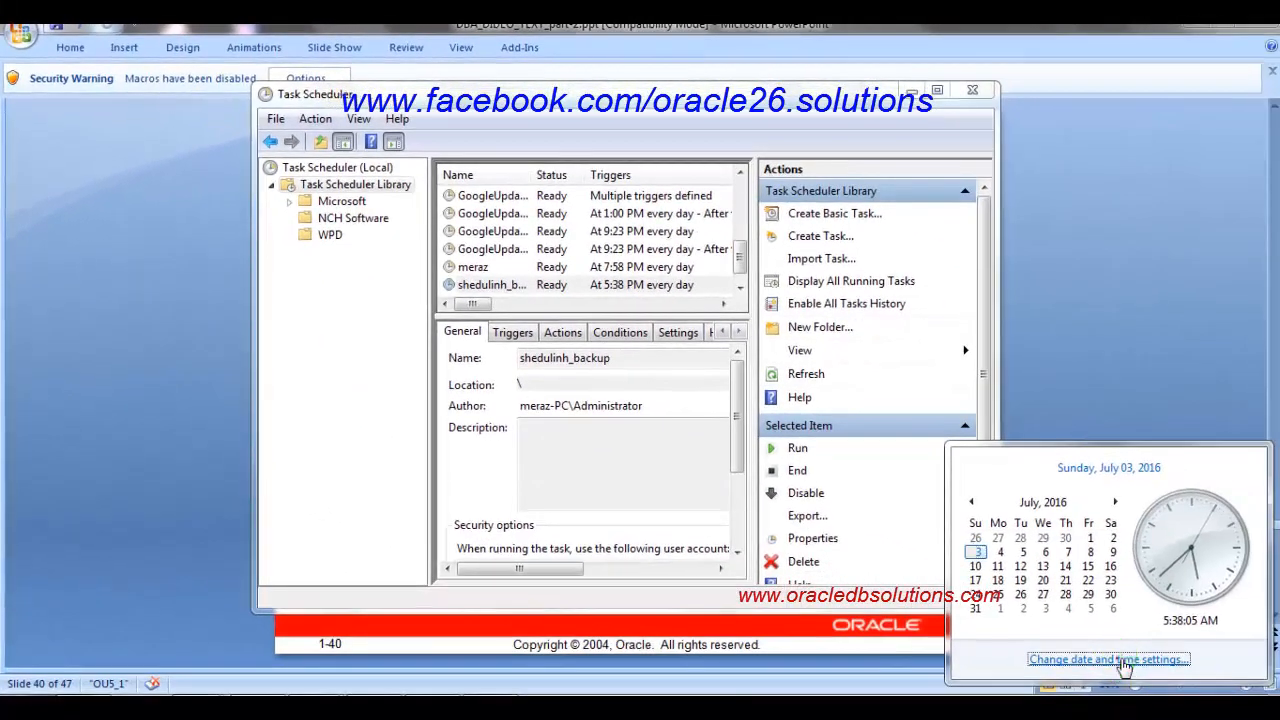
Change the Windows system clock from AM to PM, setting the time to 5:38:11 PM
left_click(1118, 660)
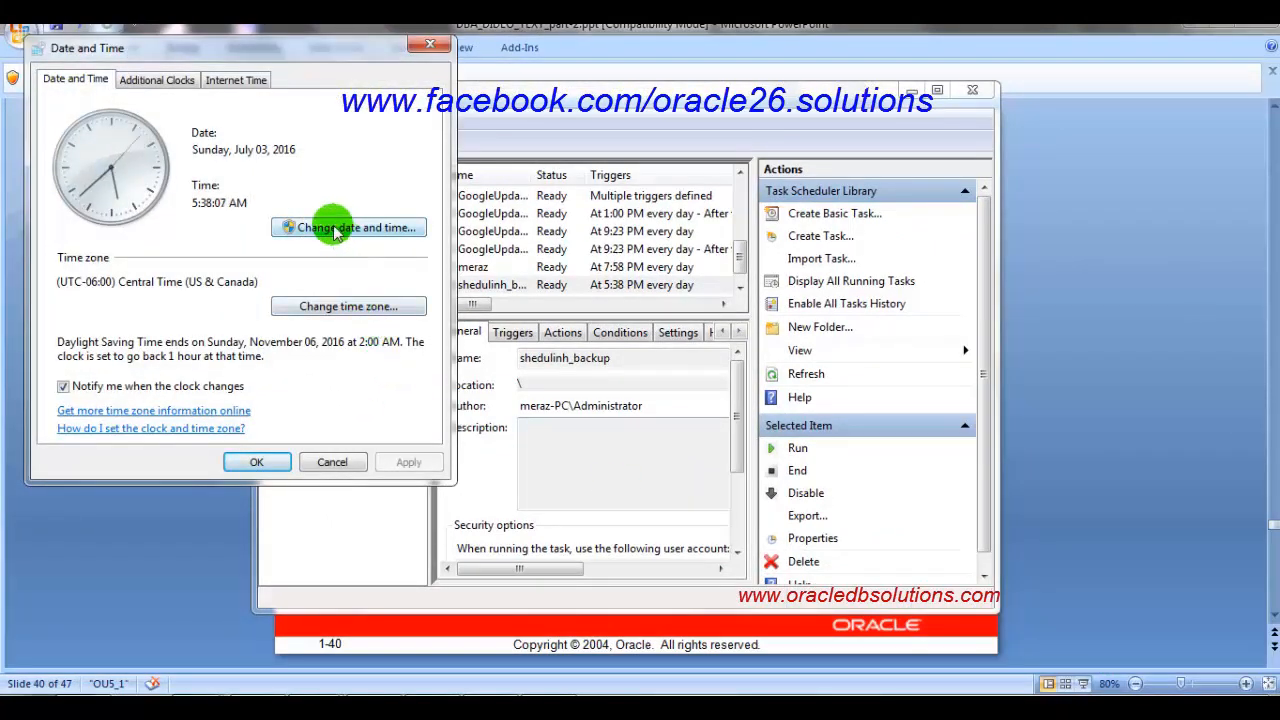
left_click(338, 228)
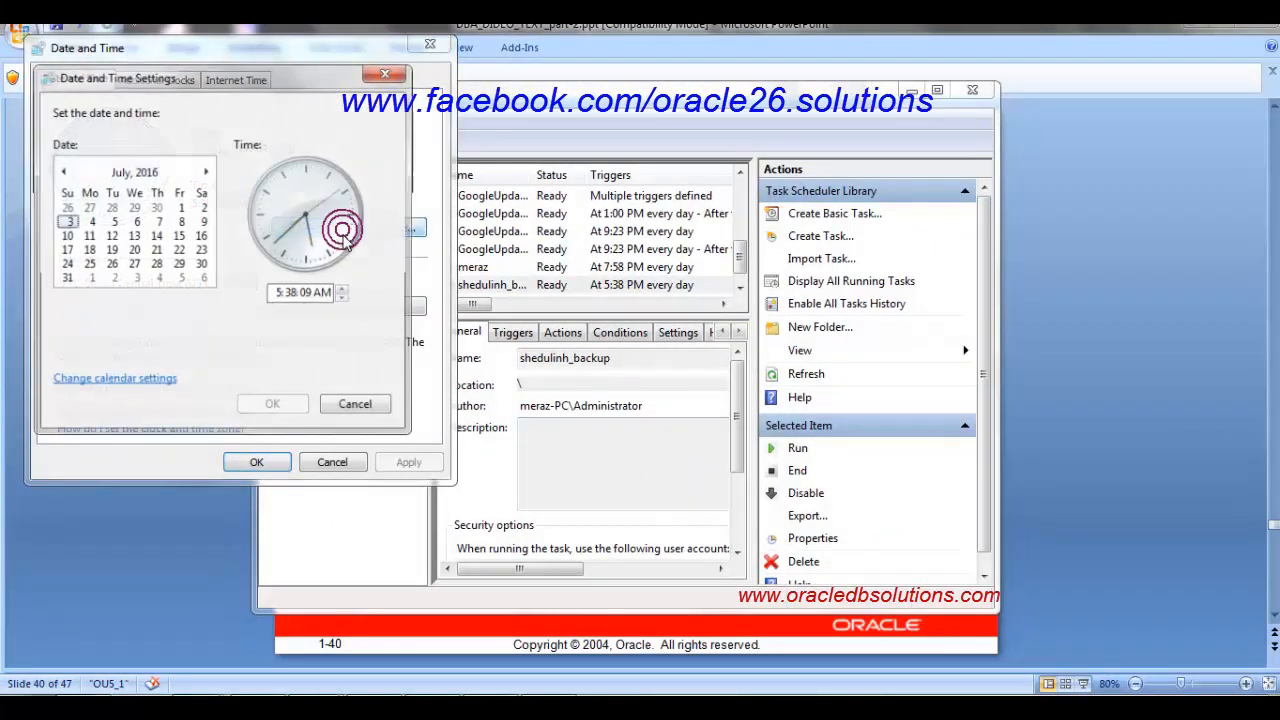
left_click(331, 295)
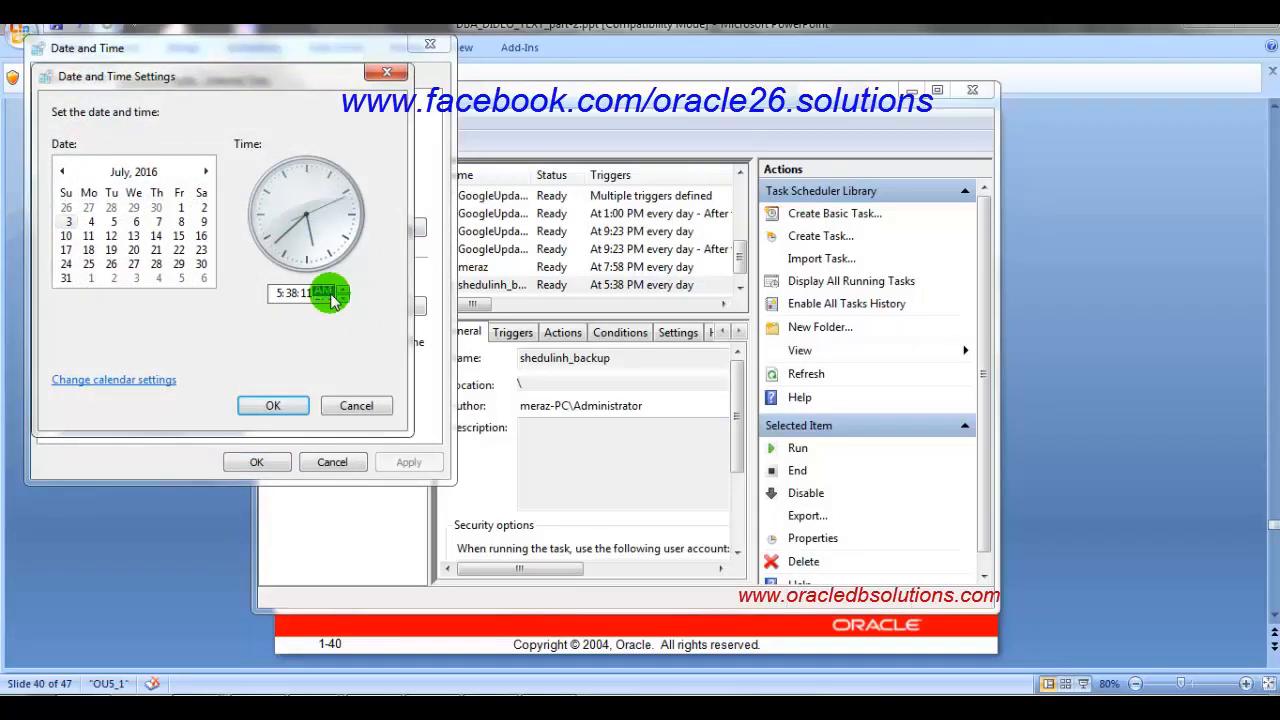
type("p")
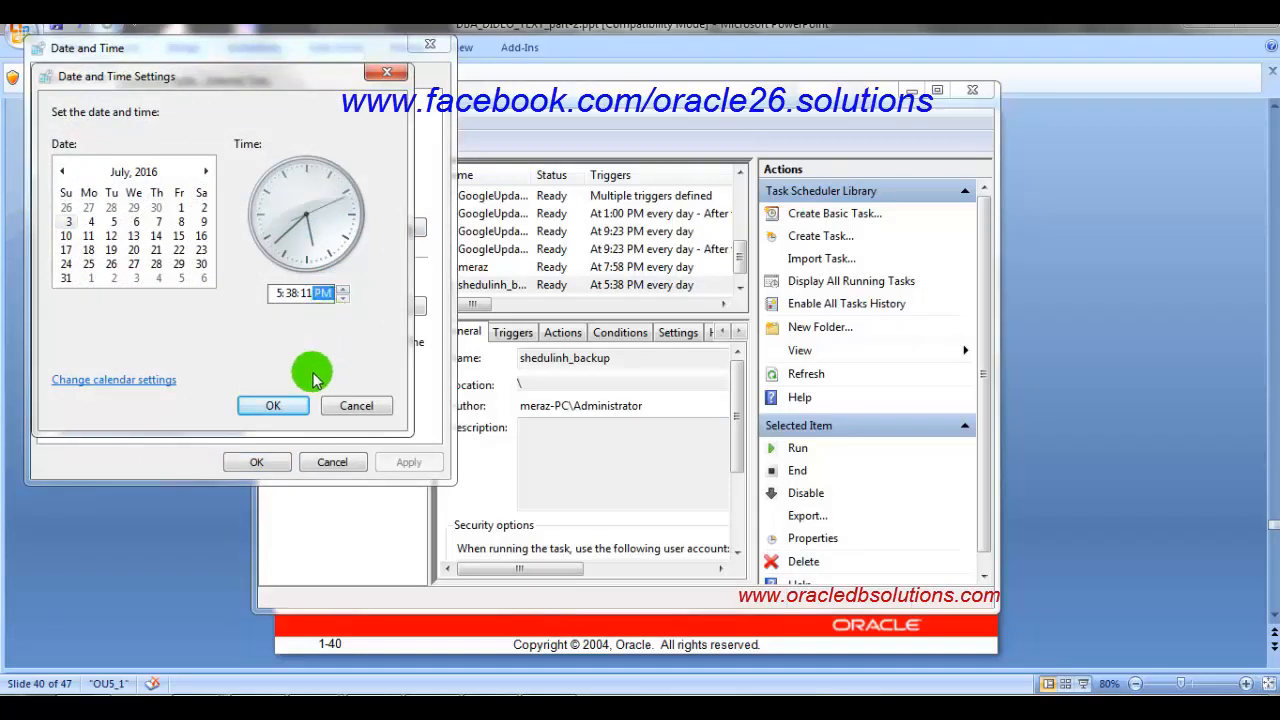
left_click(274, 407)
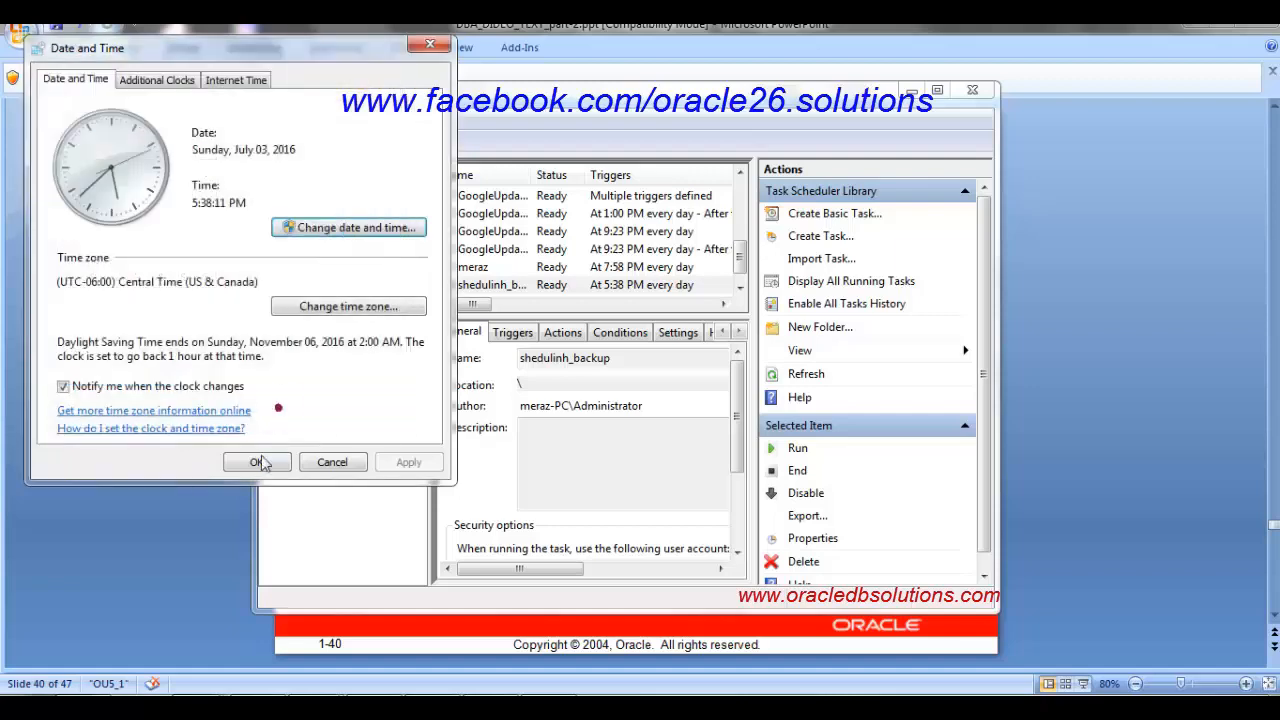
left_click(257, 461)
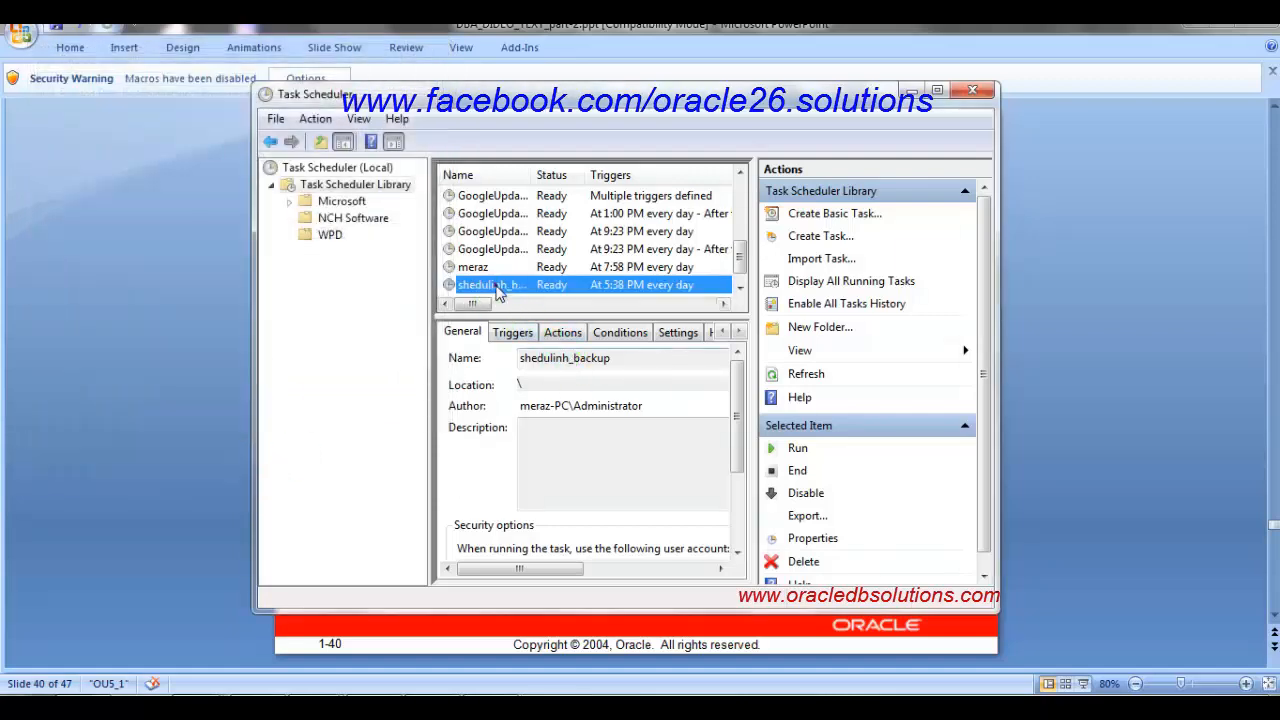
Set the start time of the shedulinh_backup task's daily trigger to 5:40 PM, save the task, and refresh the task library
double_click(497, 288)
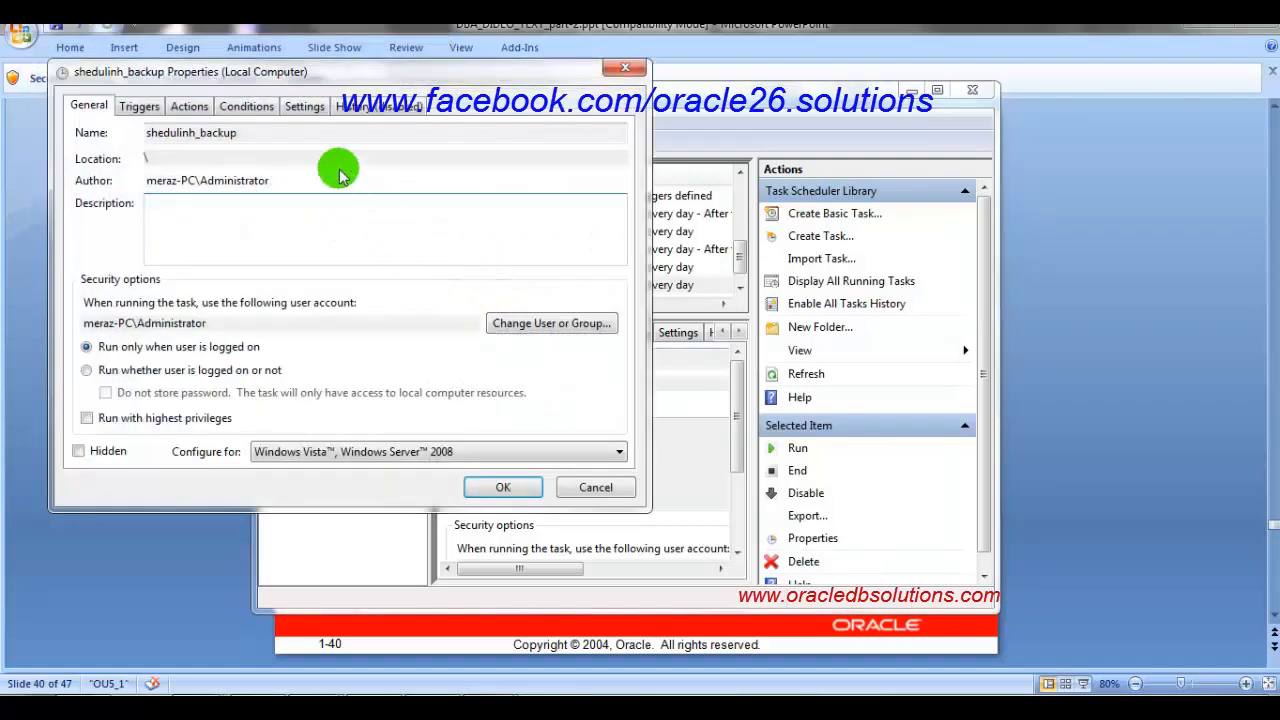
left_click(244, 107)
left_click(196, 108)
left_click(141, 106)
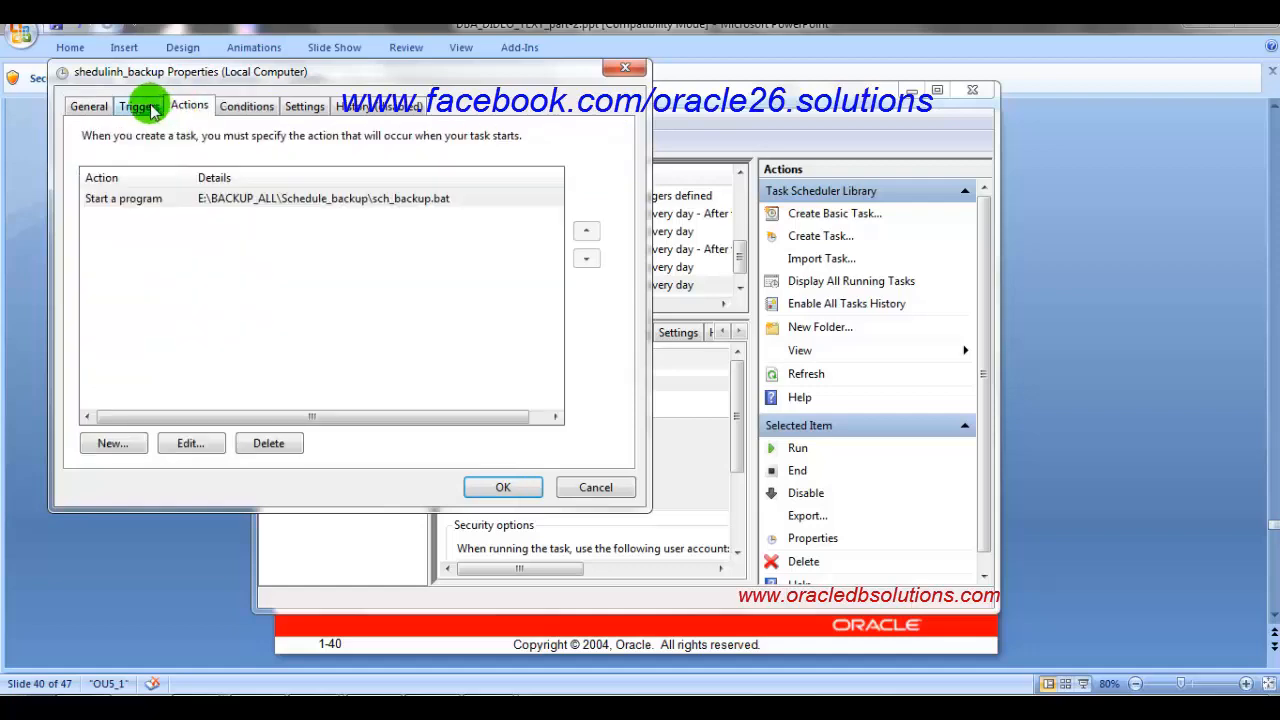
left_click(190, 443)
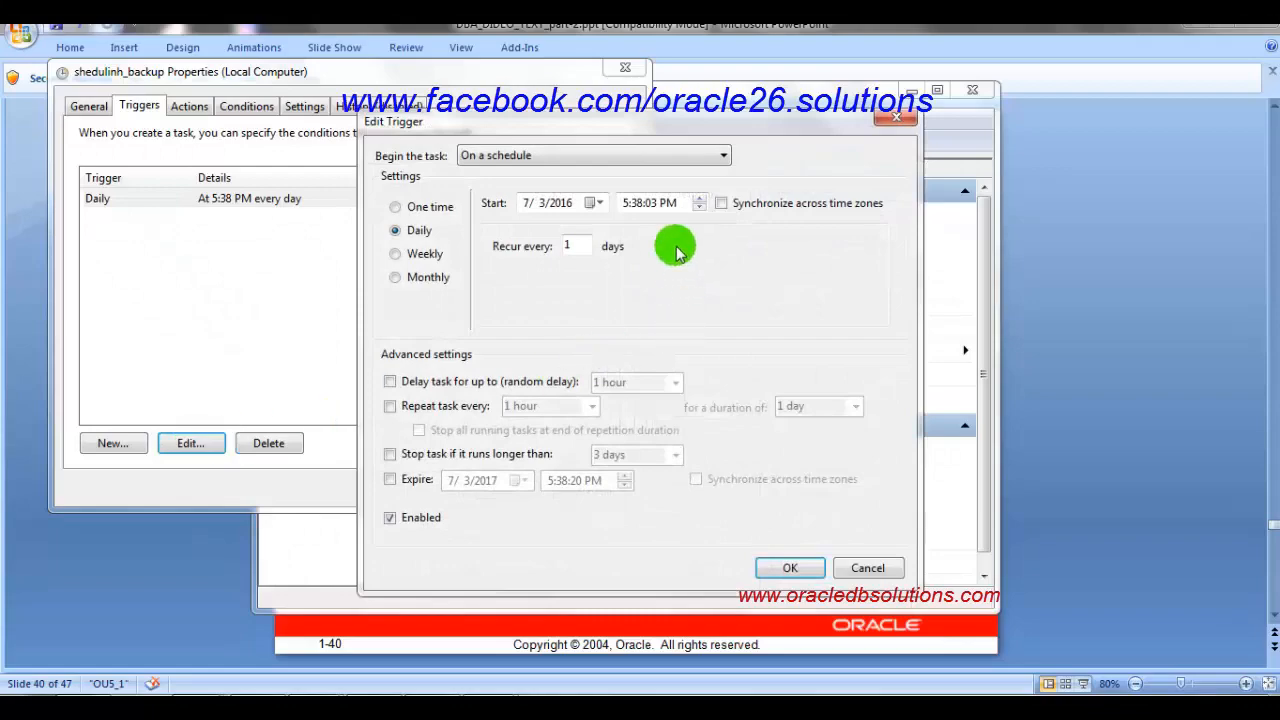
left_click(638, 204)
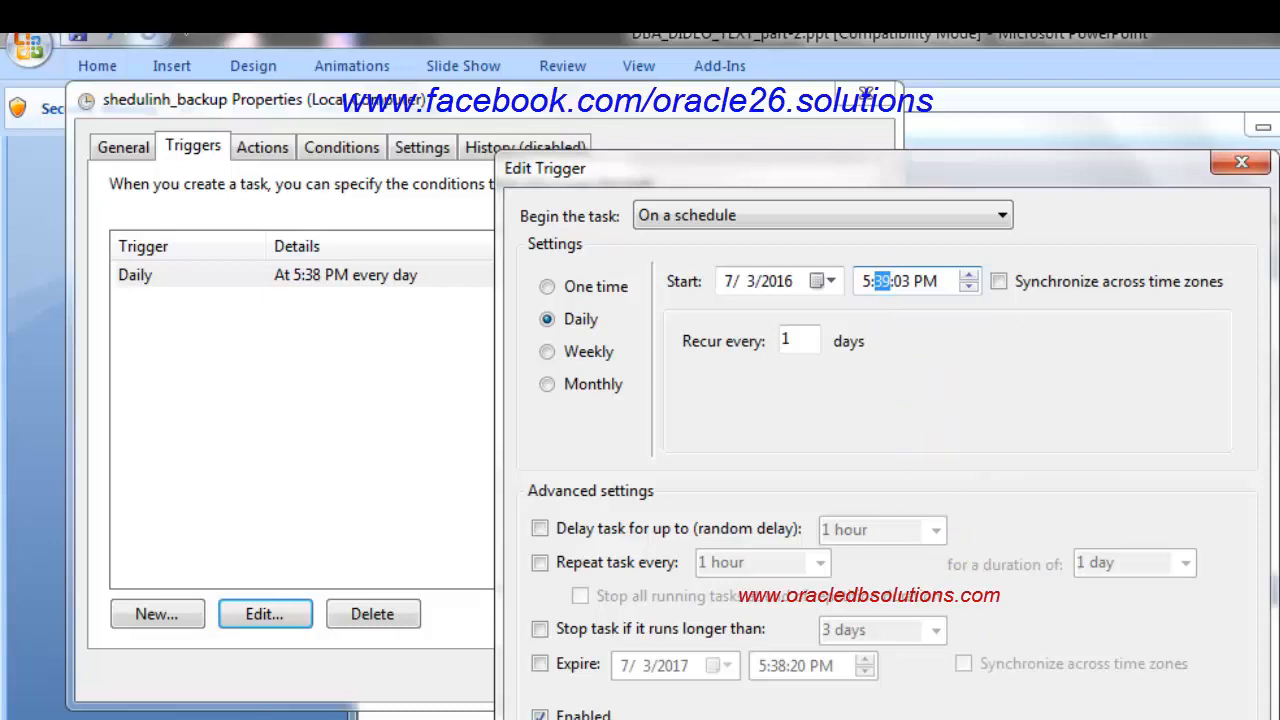
key("Return")
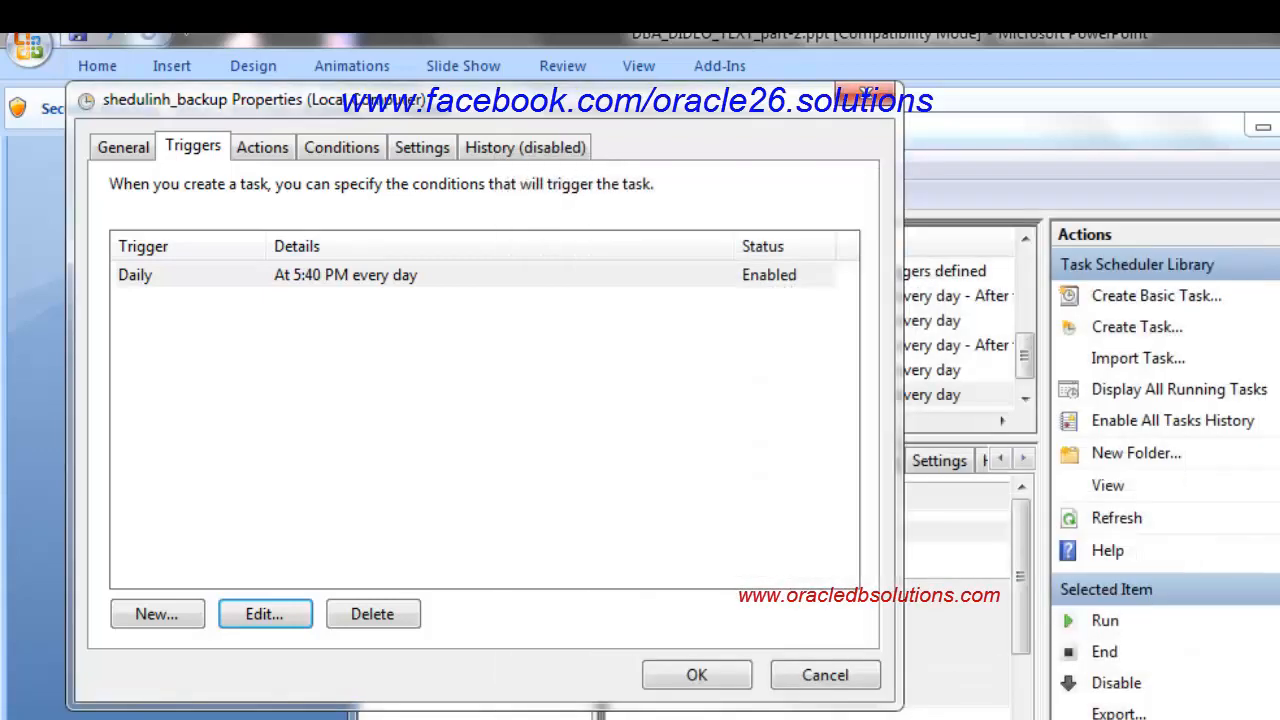
left_click(694, 675)
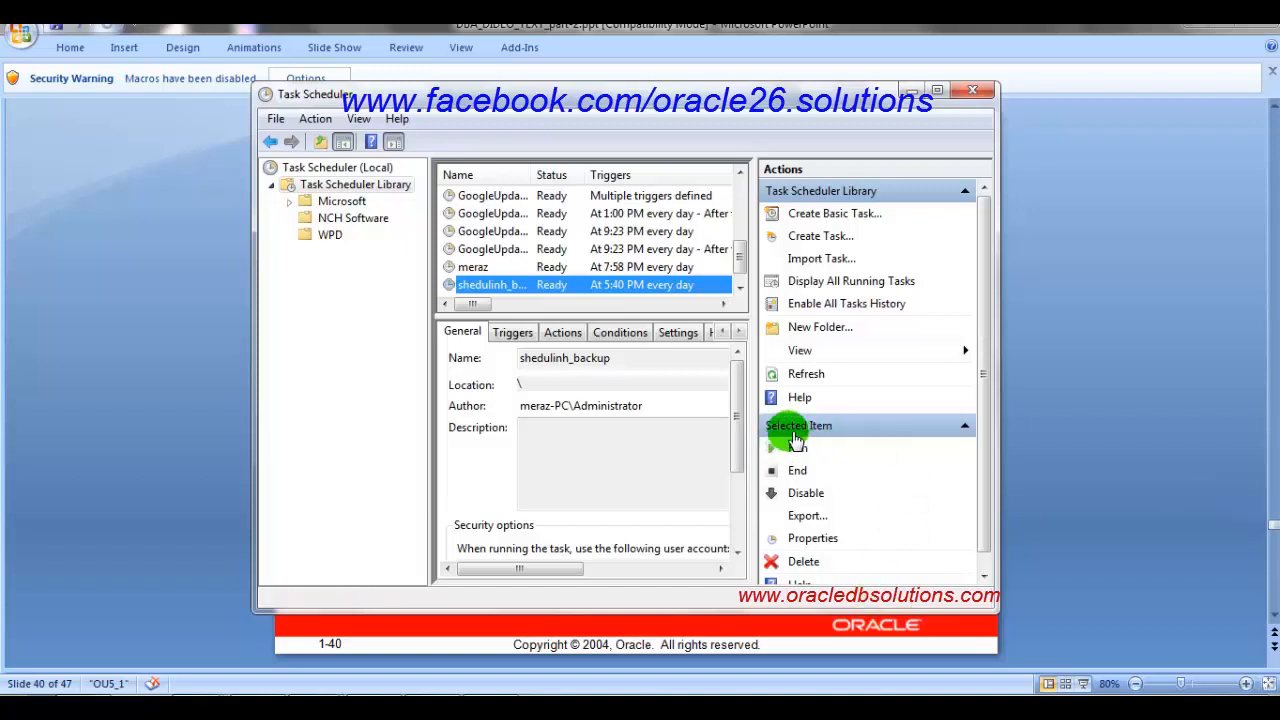
left_click(812, 373)
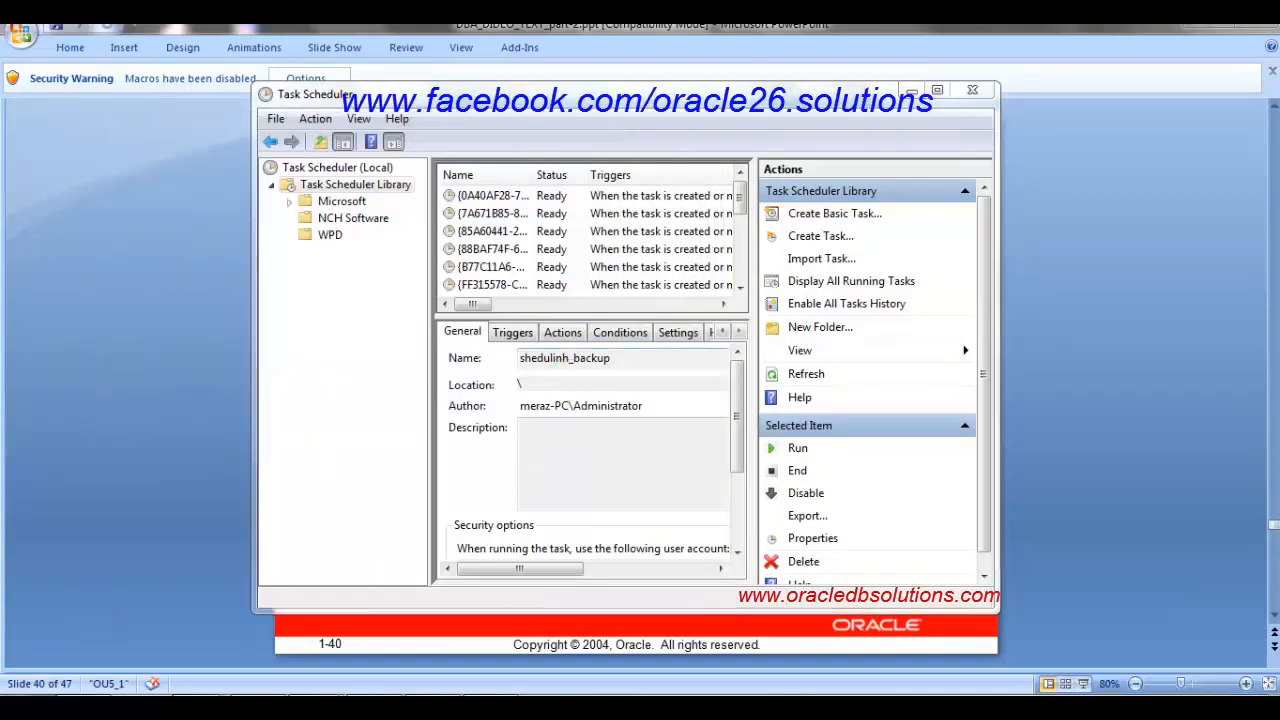
Switch to File Explorer and examine the backup files in the flash_recovery_area\orcl\BACKUPSET\2016_07_03 folder under E:\app\Administrator
left_click(251, 677)
left_click(480, 623)
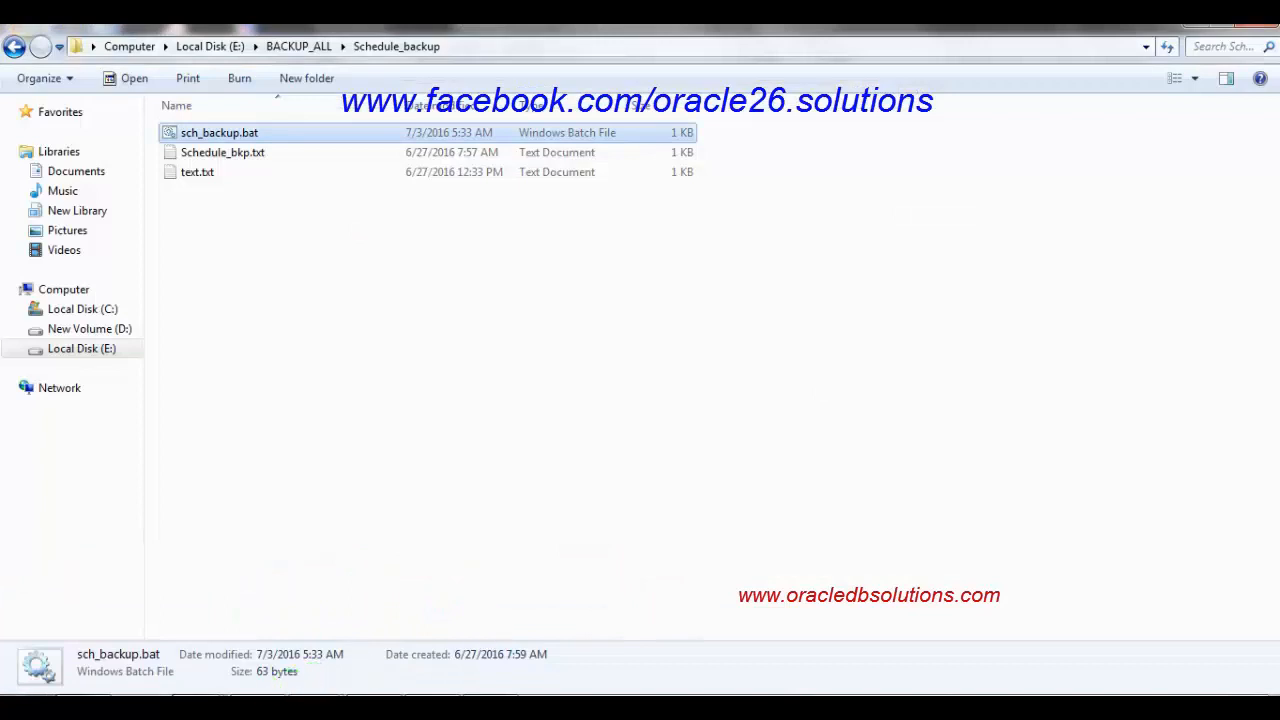
left_click(251, 680)
left_click(266, 609)
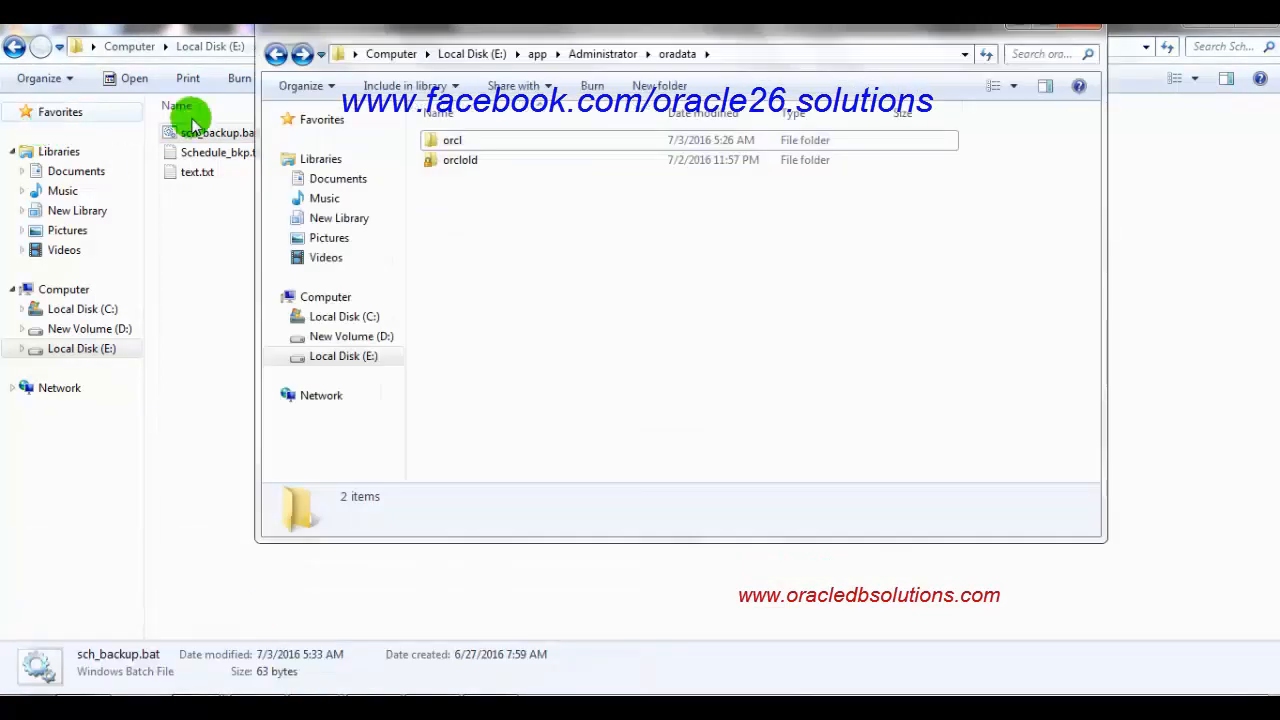
left_click(284, 56)
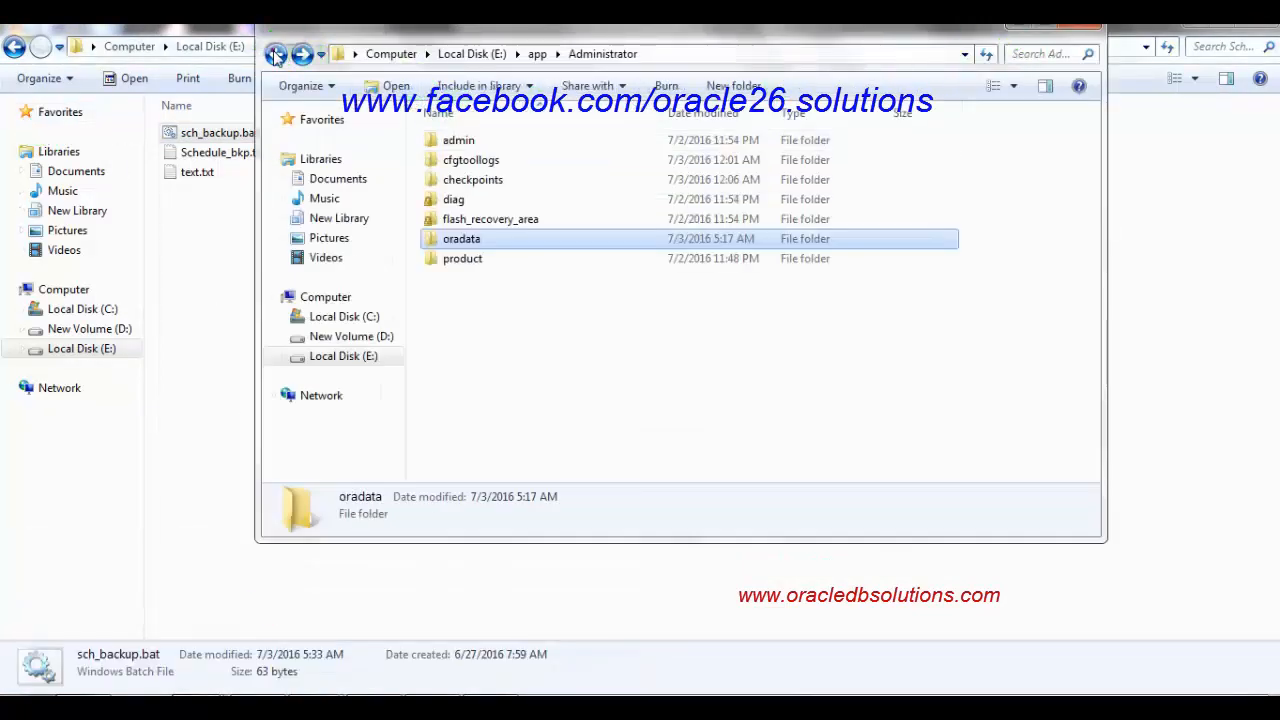
left_click(462, 222)
double_click(460, 222)
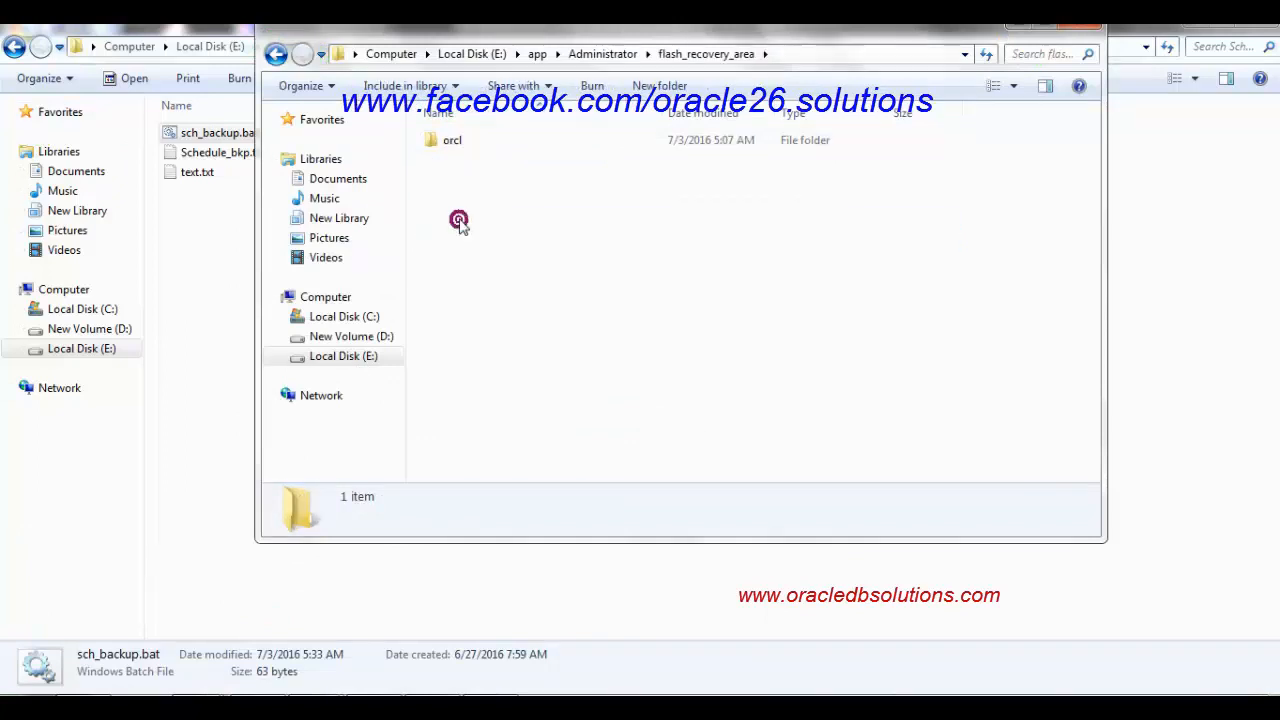
double_click(452, 142)
double_click(460, 182)
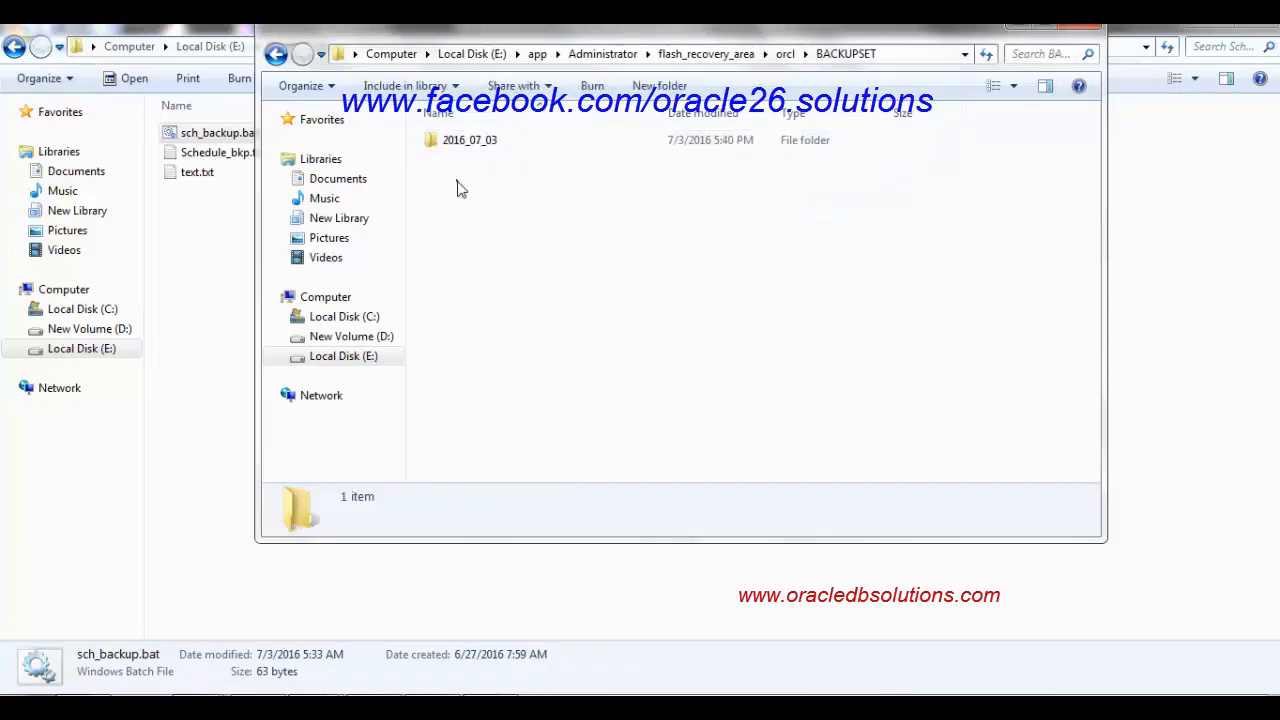
double_click(460, 143)
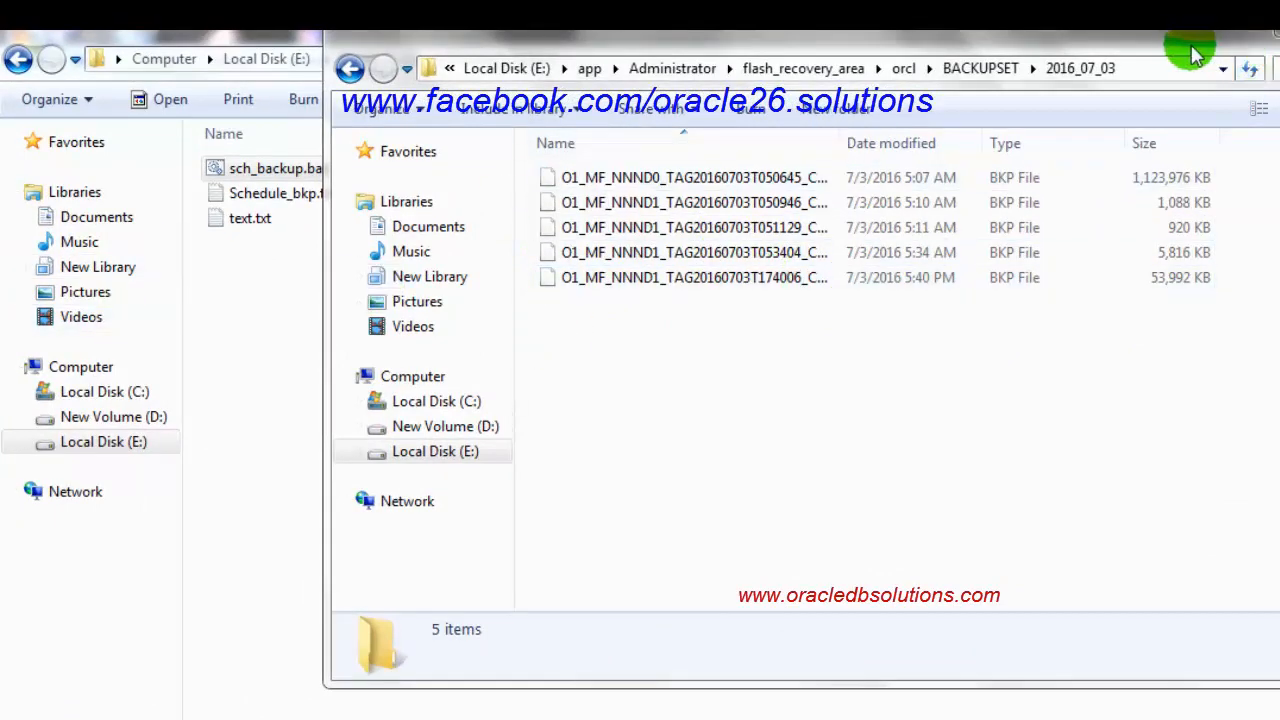
left_click_drag(1148, 50, 1031, 167)
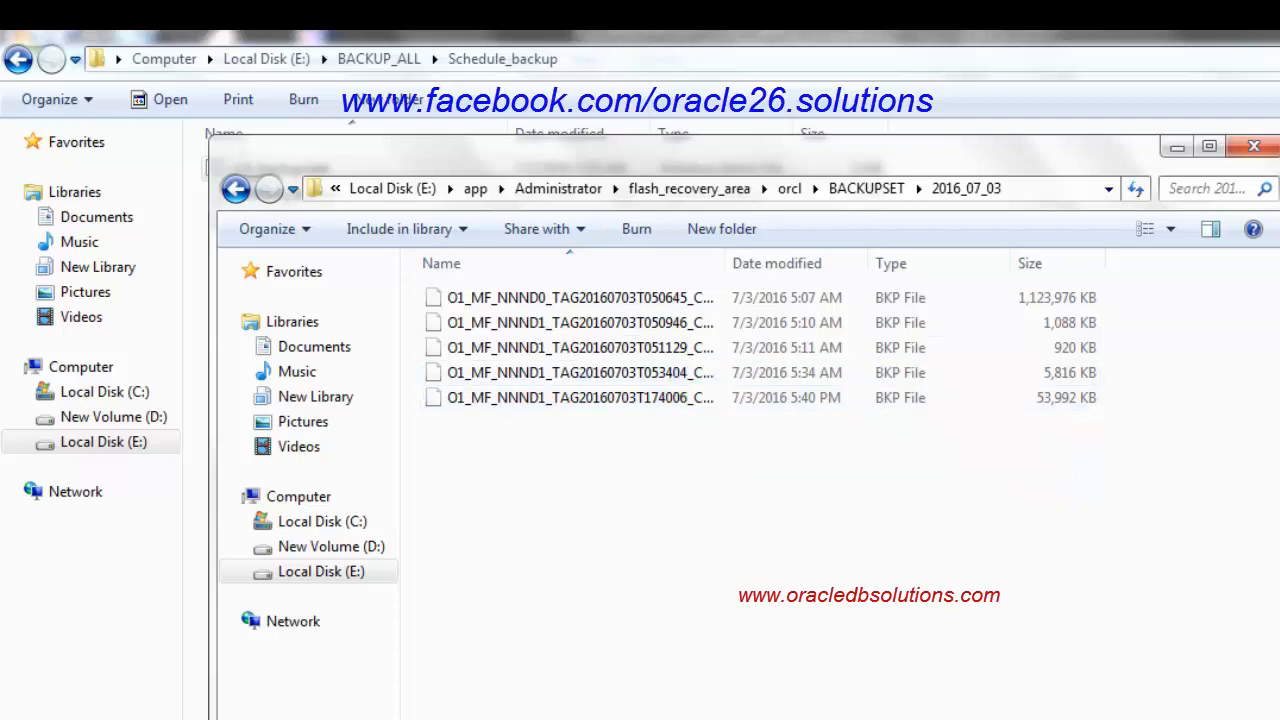
Minimize the 2016_07_03 folder window and preview the other open windows
left_click(1176, 150)
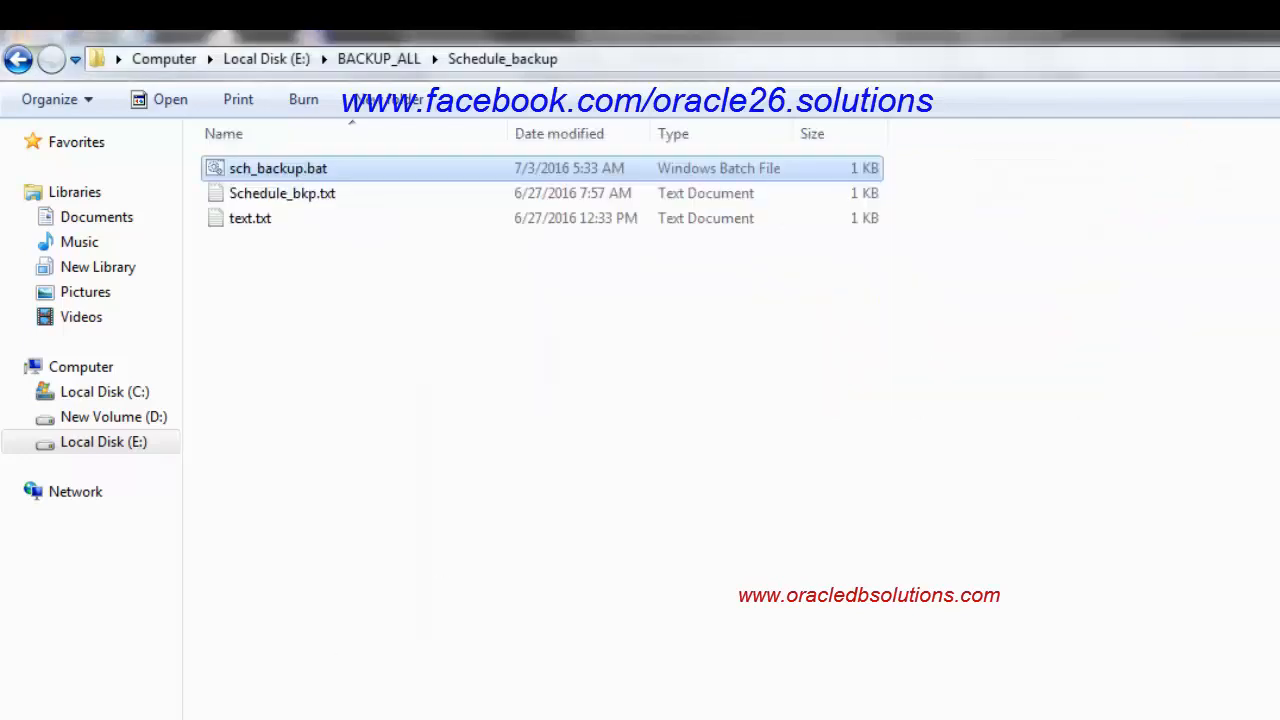
mouse_move(401, 719)
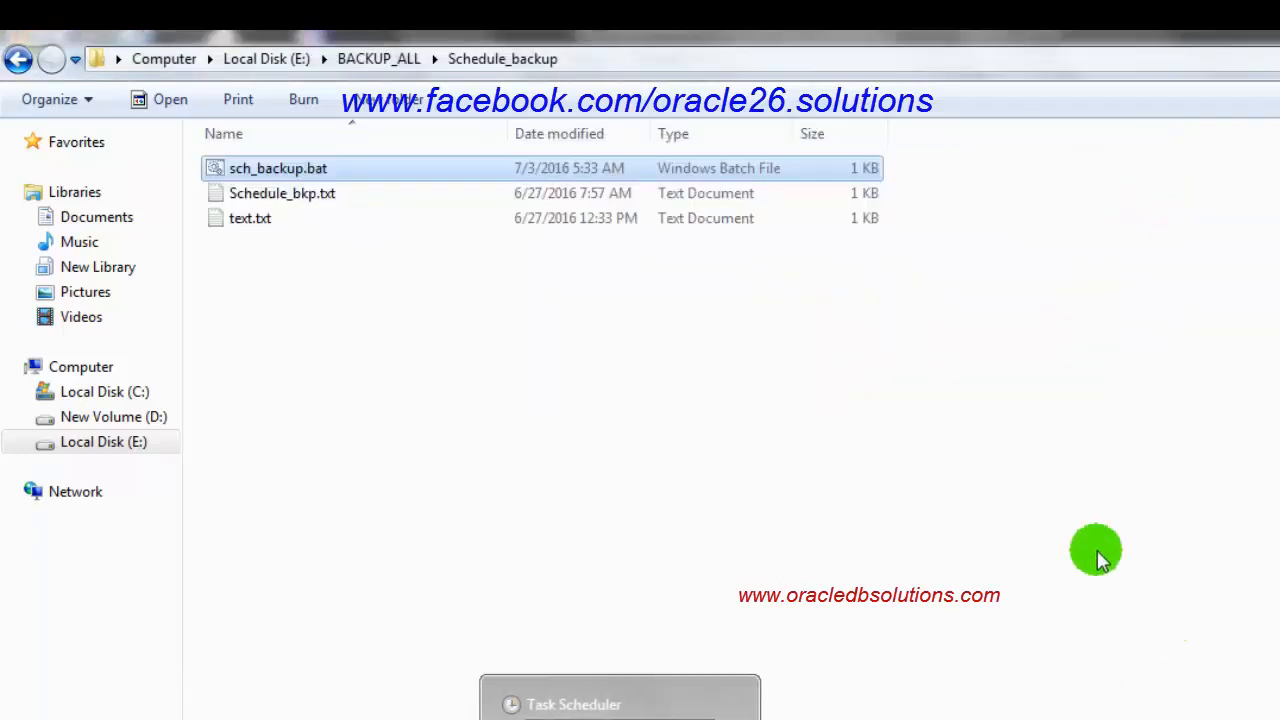
mouse_move(467, 719)
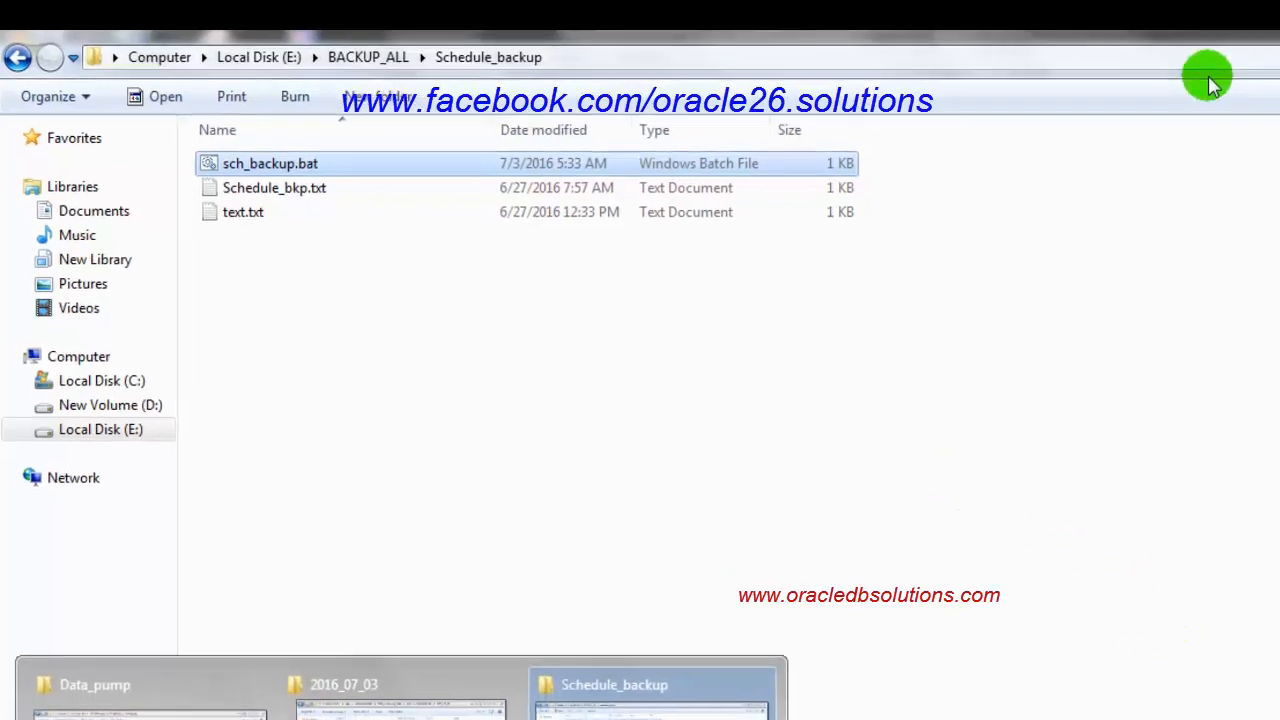